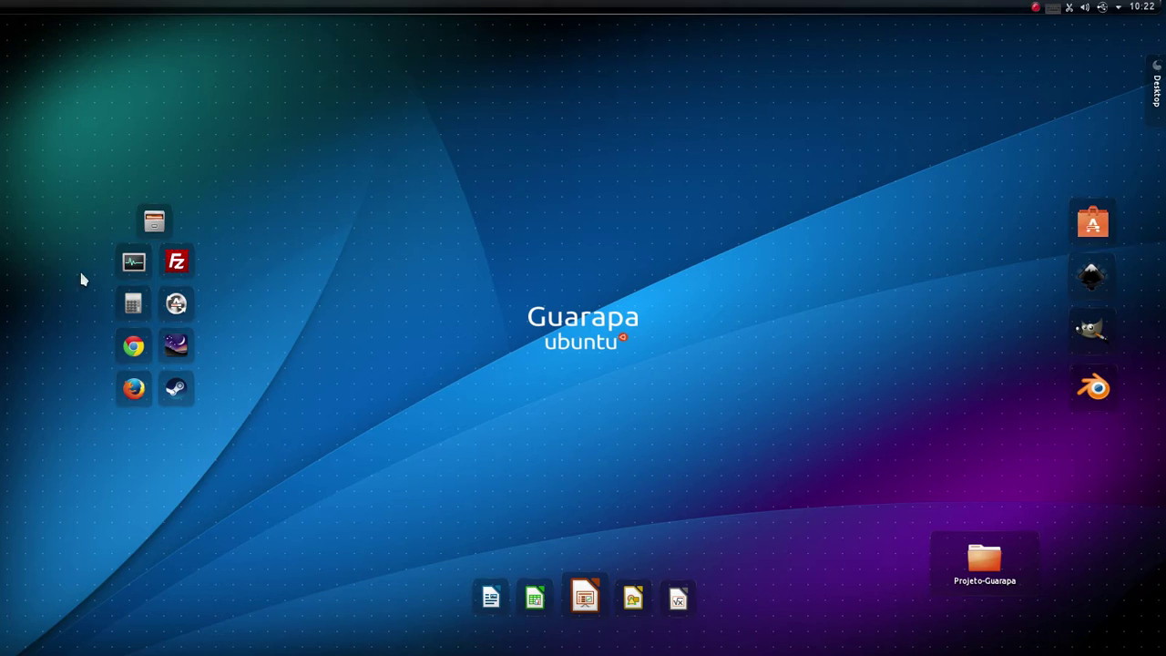
Step: Search the application launcher for "software" and open the Ubuntu Software Center
mouse_move(5, 307)
click(20, 15)
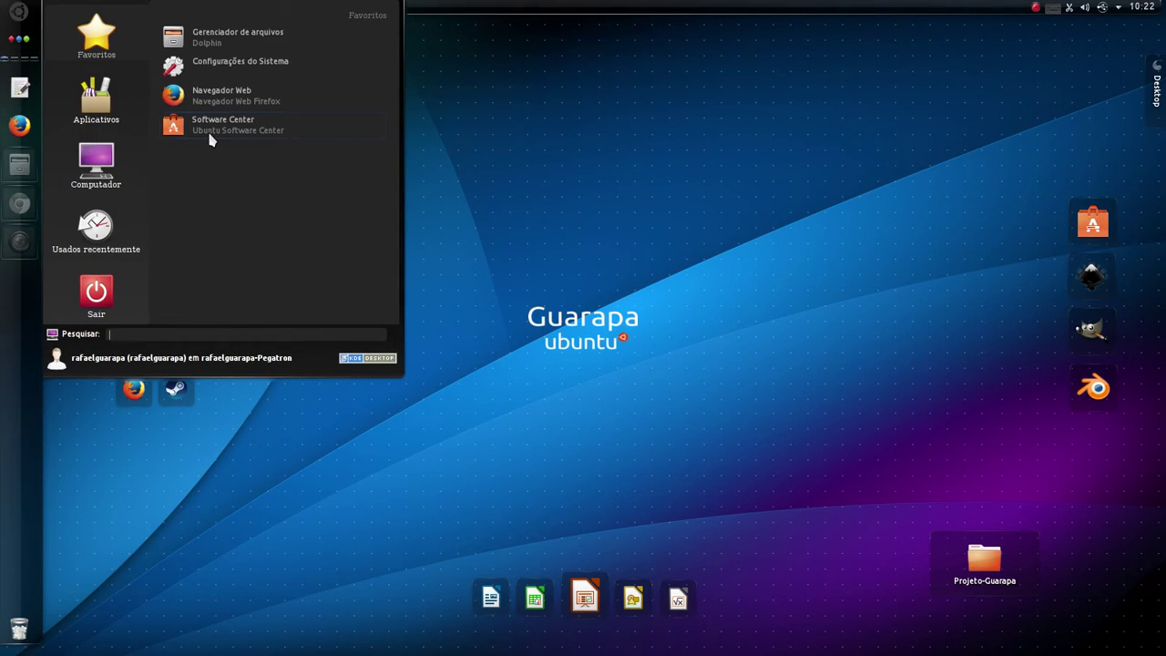
text(software)
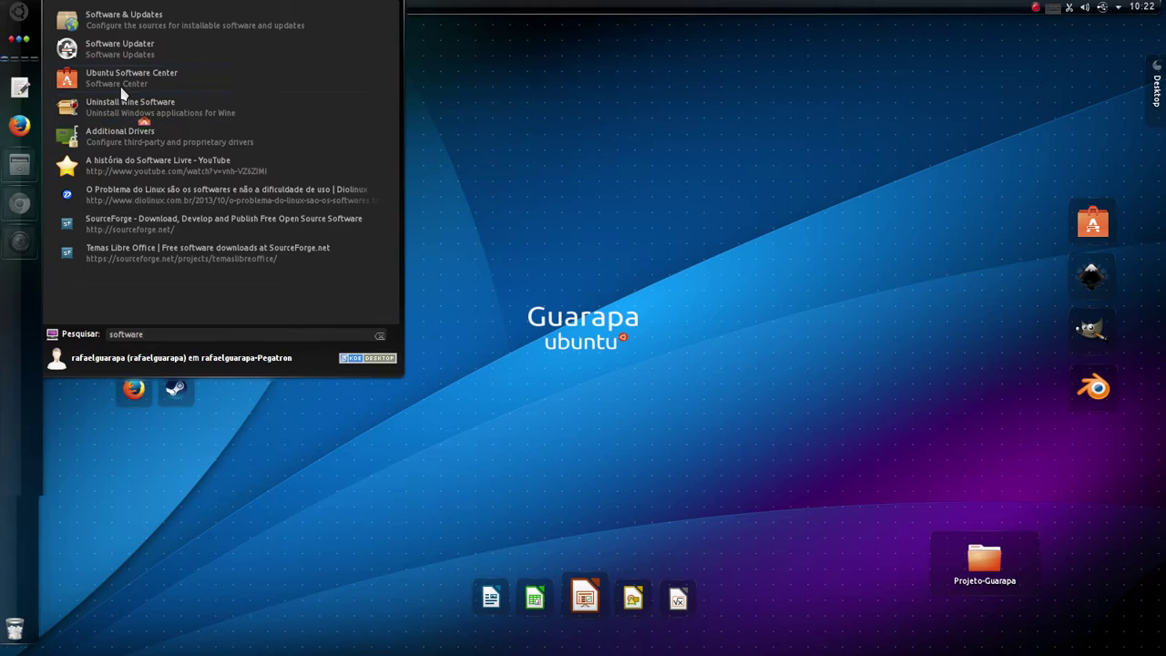
click(121, 85)
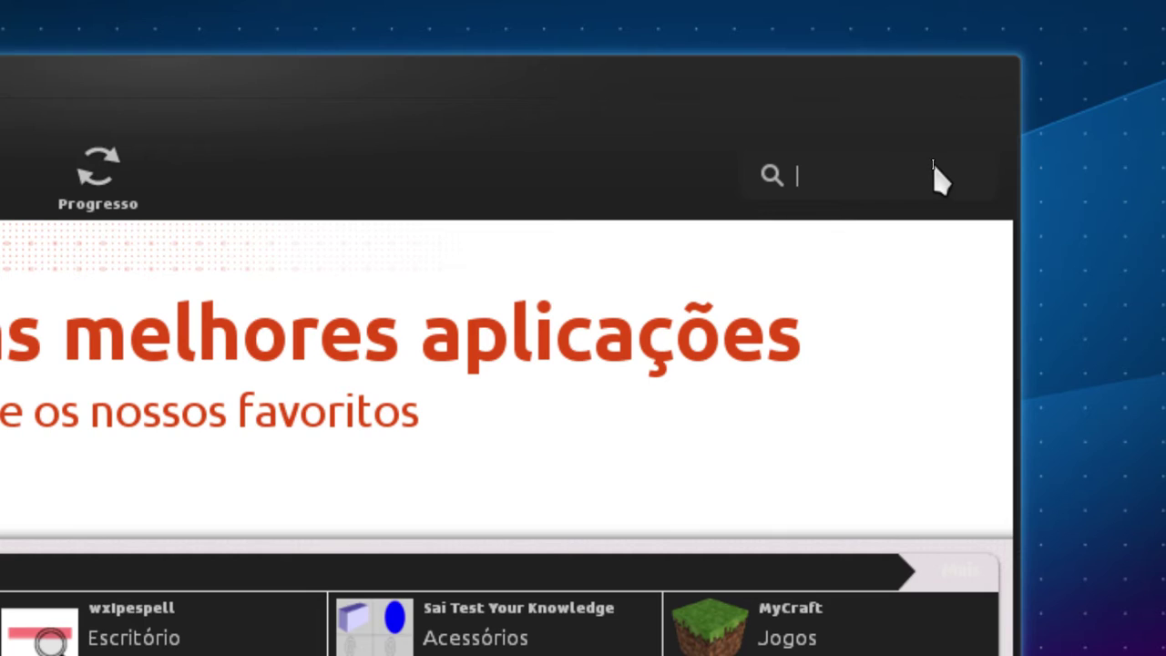
Step: Search the software catalogue for "policykit", show the technical items and look through the listed packages
text(poicy)
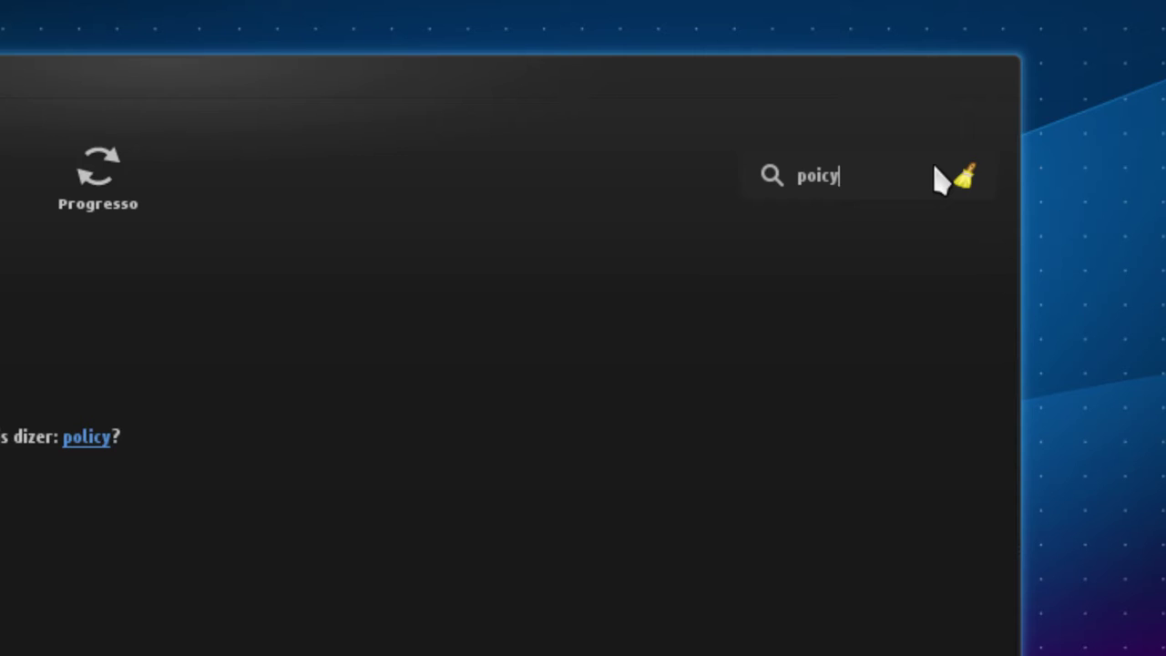
key(BackSpace)
key(BackSpace)
key(BackSpace)
text(licykit)
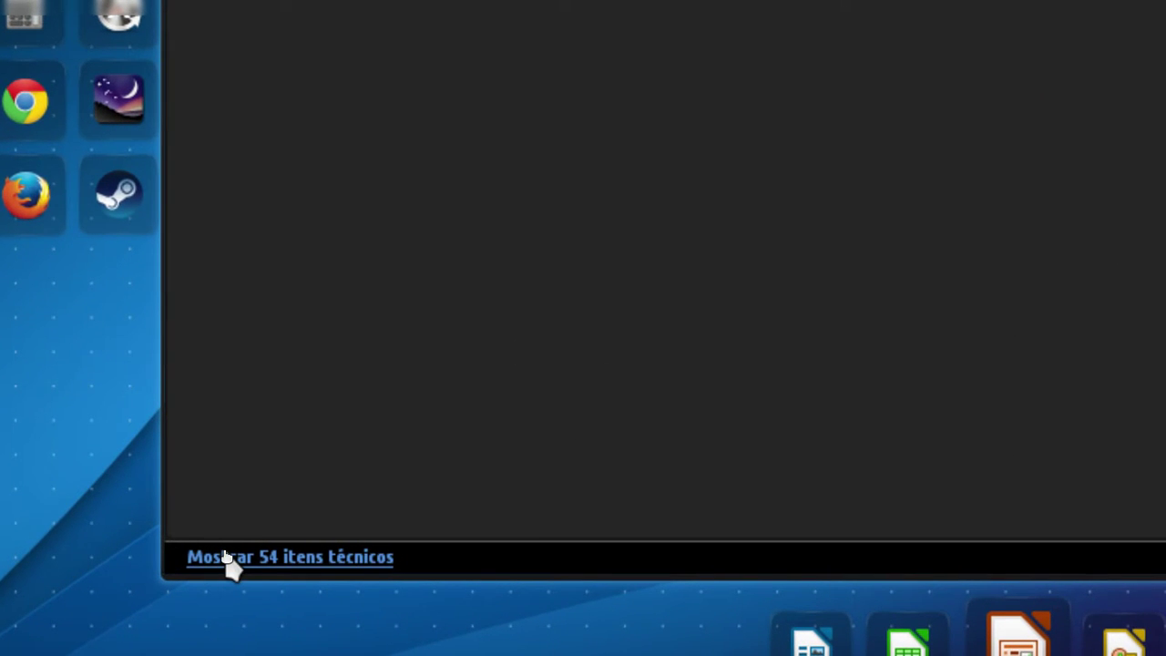
click(282, 558)
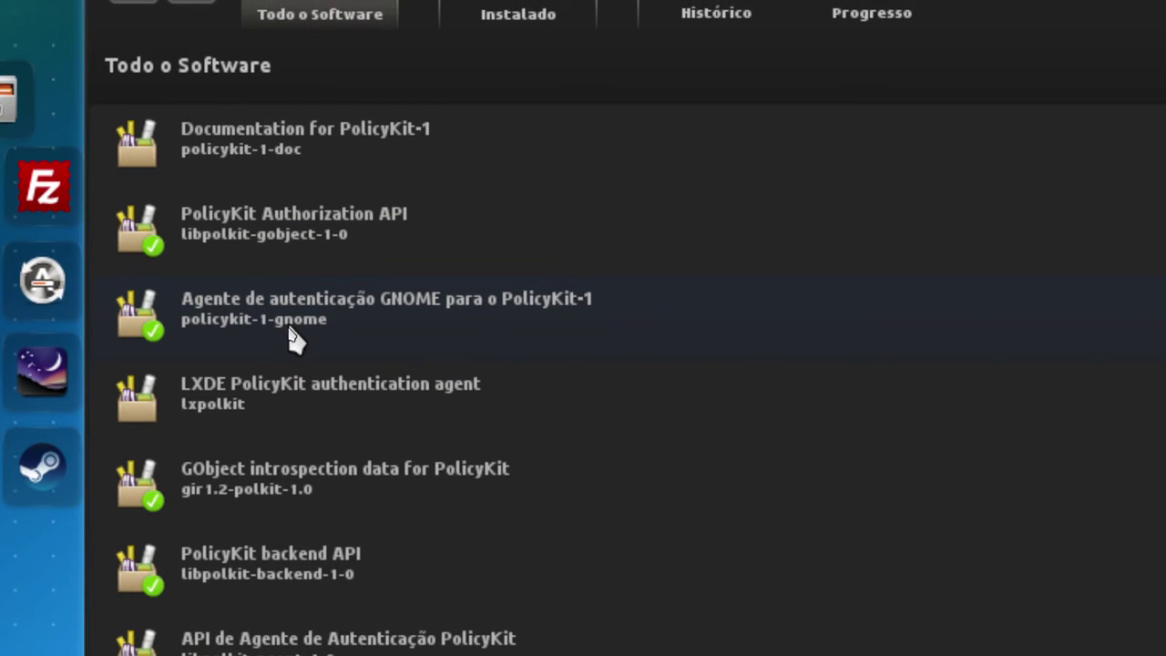
scroll(290, 404, down, 3)
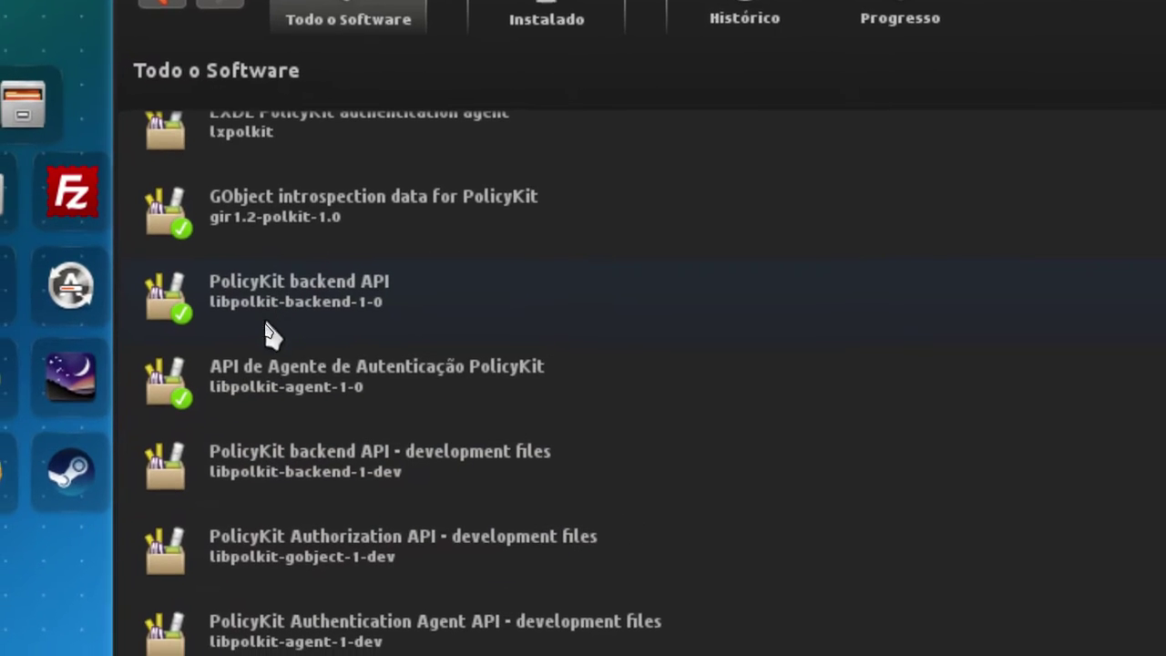
scroll(278, 383, down, 6)
scroll(278, 382, down, 17)
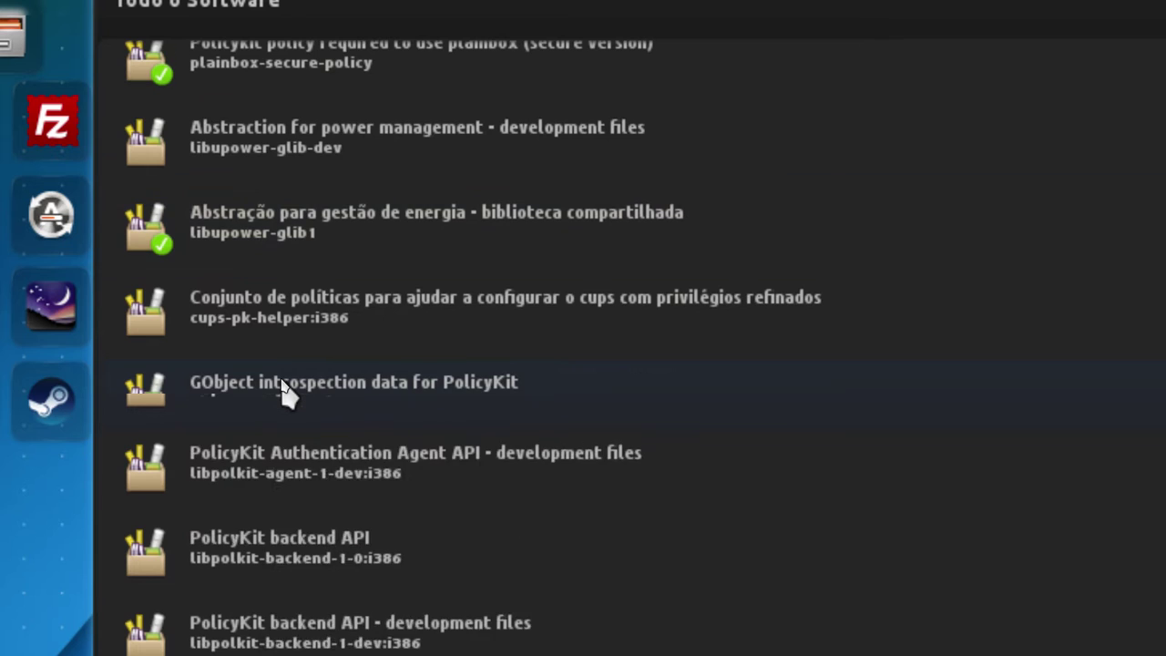
scroll(282, 387, down, 11)
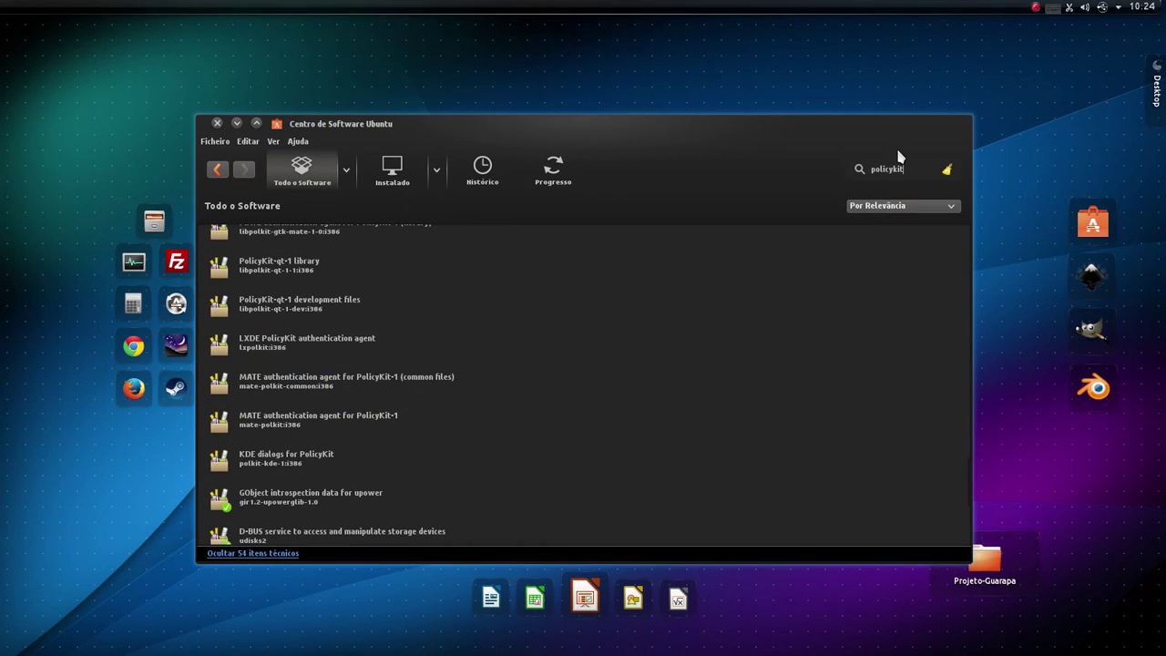
Step: Open the System Settings, move its window clear of the screen edge to view the categories, and minimize it
mouse_move(1, 343)
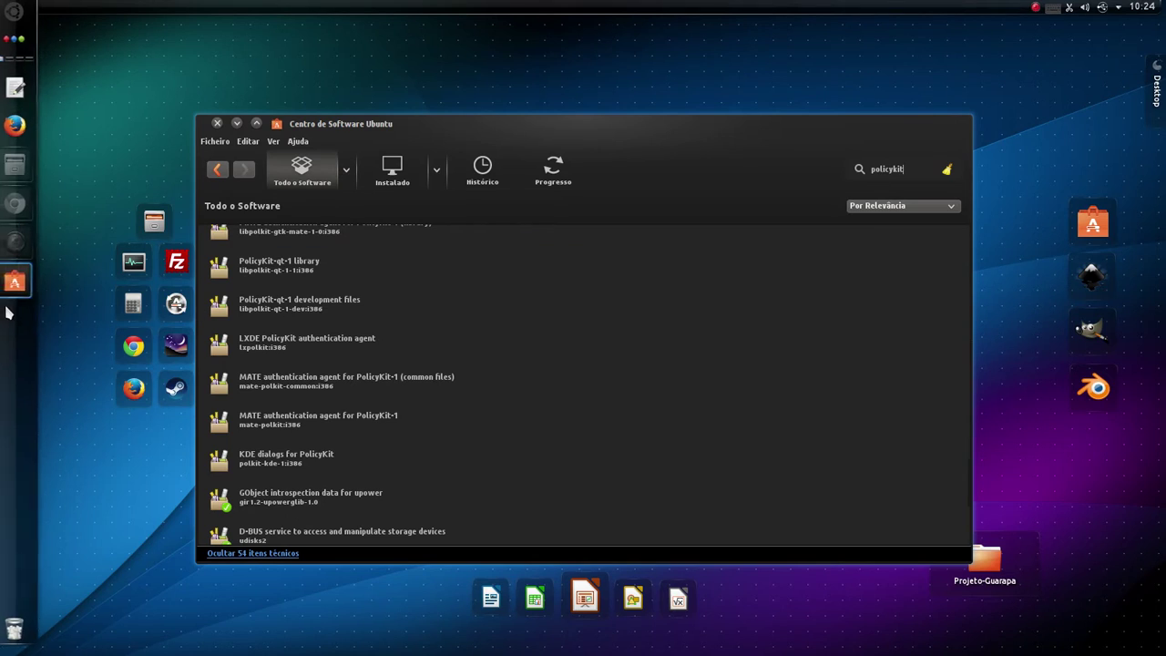
click(18, 12)
click(257, 71)
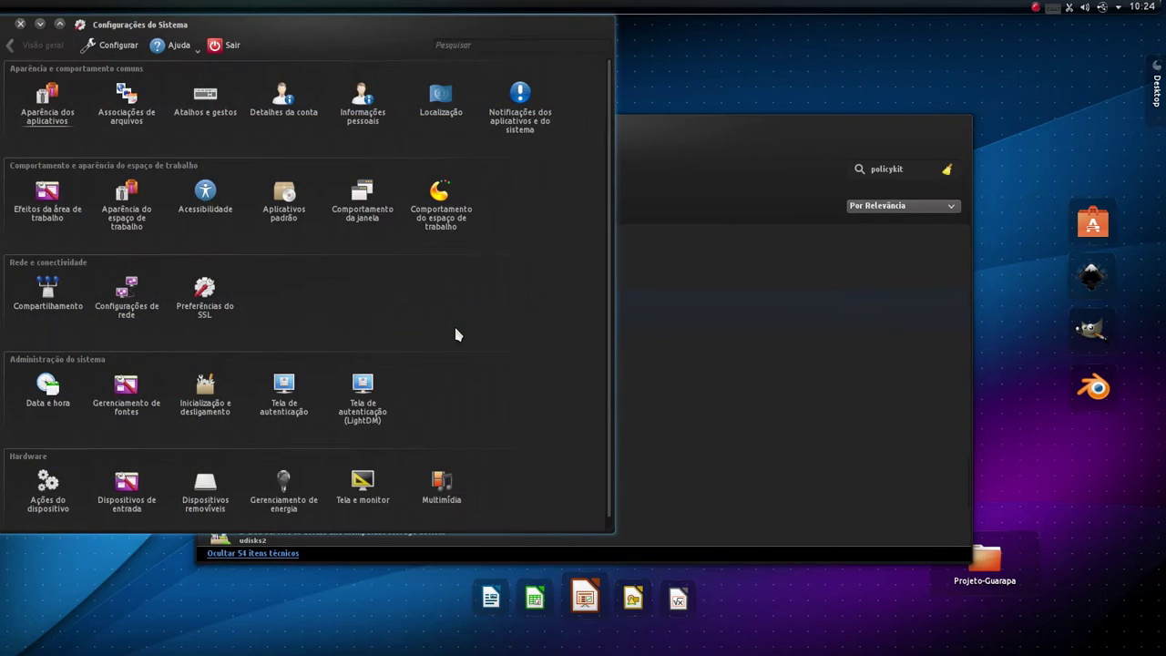
drag(437, 27, 590, 38)
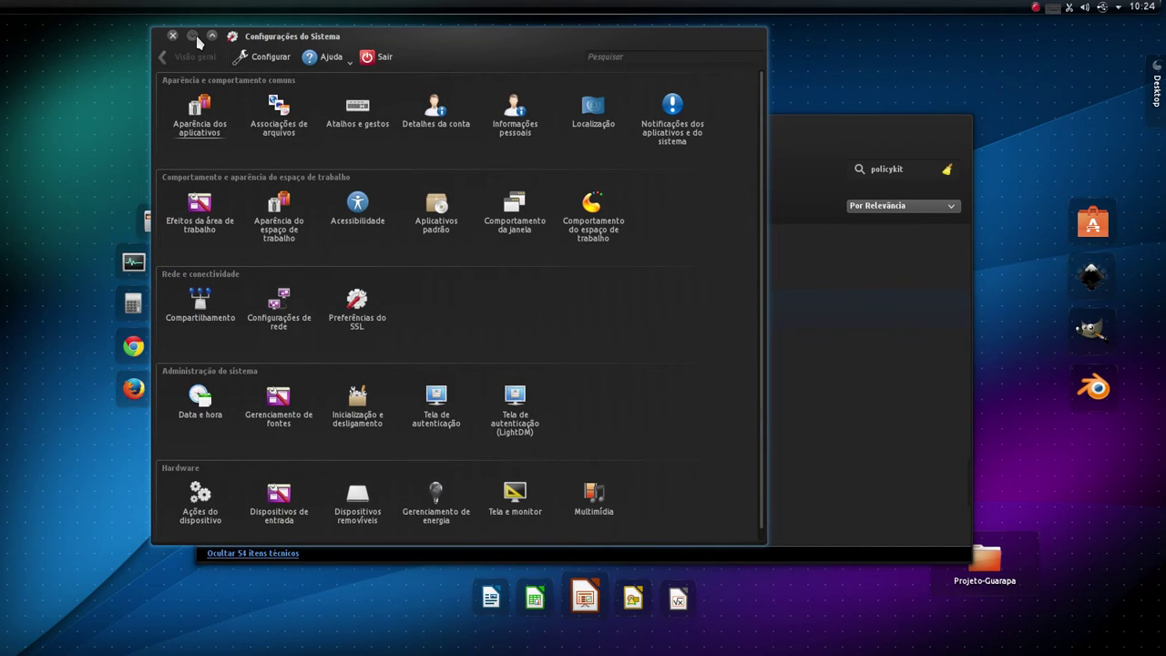
click(193, 36)
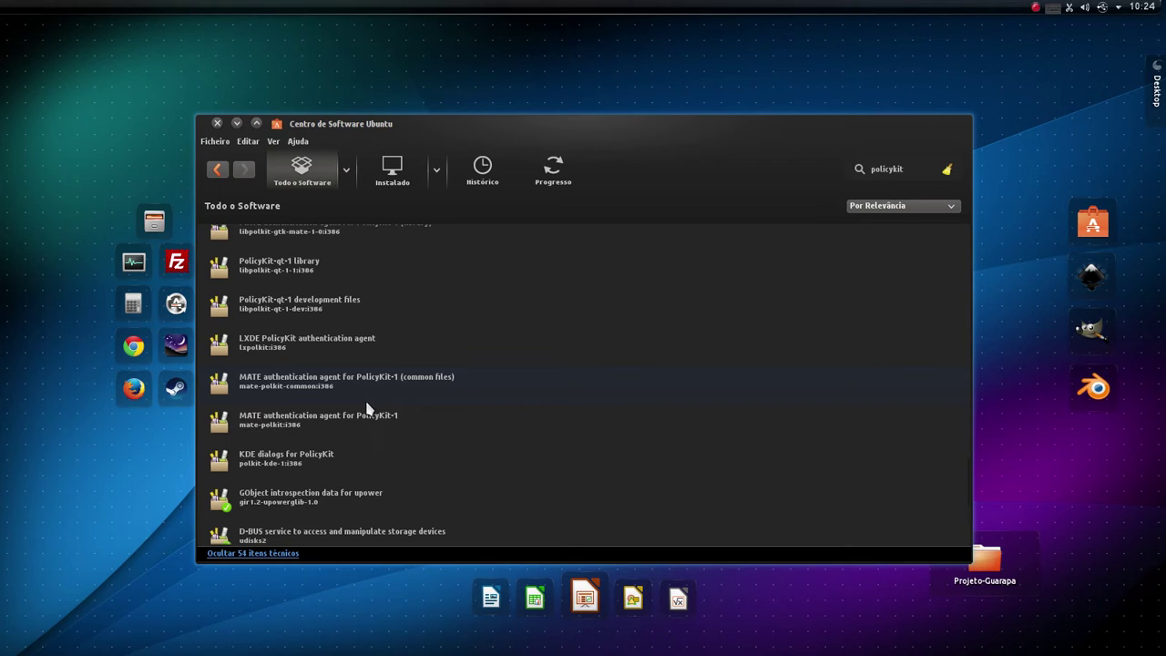
Step: Refine the package search to "policykit kde" and select the polkit-kde-1 entry of KDE dialogs for PolicyKit
scroll(319, 426, up, 5)
scroll(301, 342, up, 10)
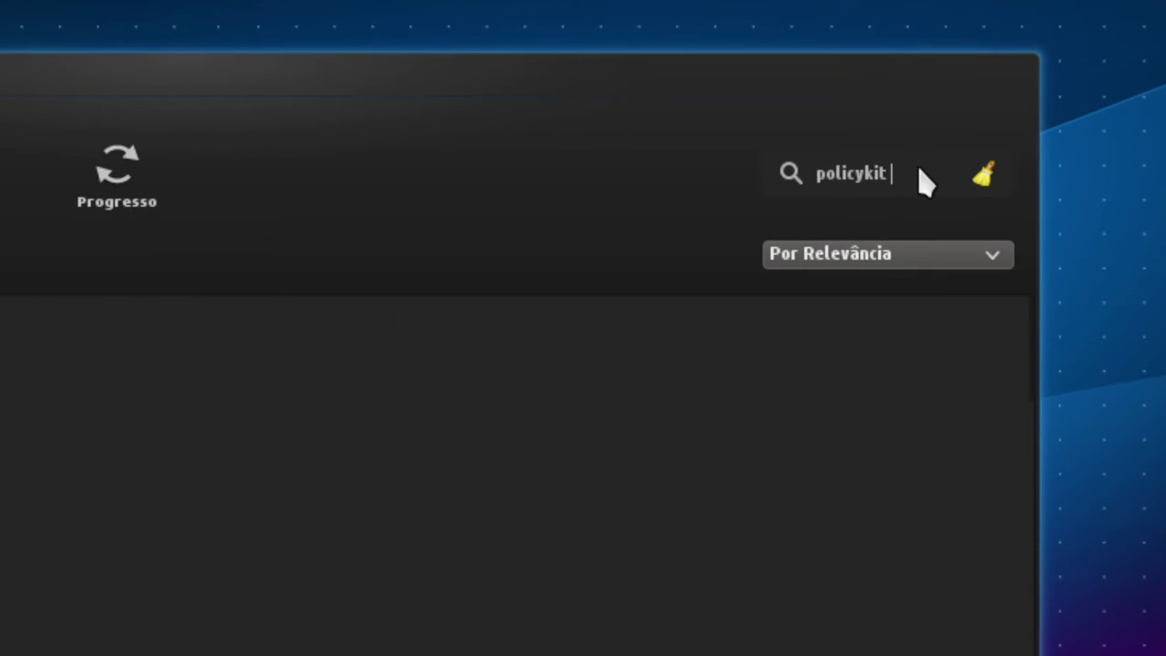
text(-kde)
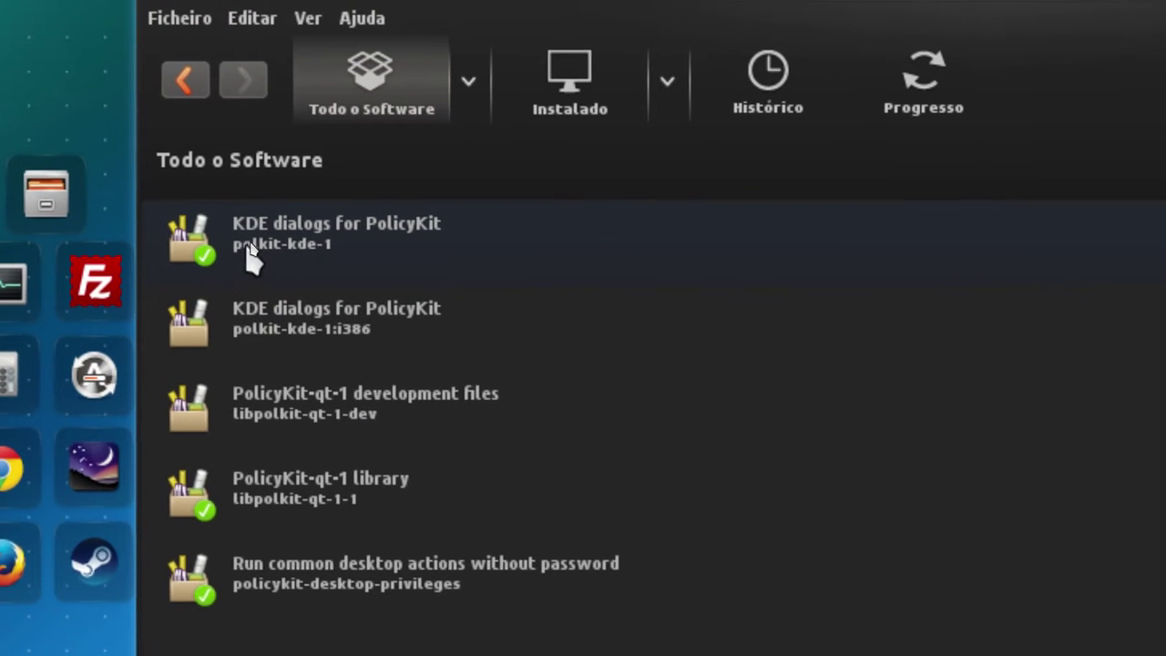
click(291, 238)
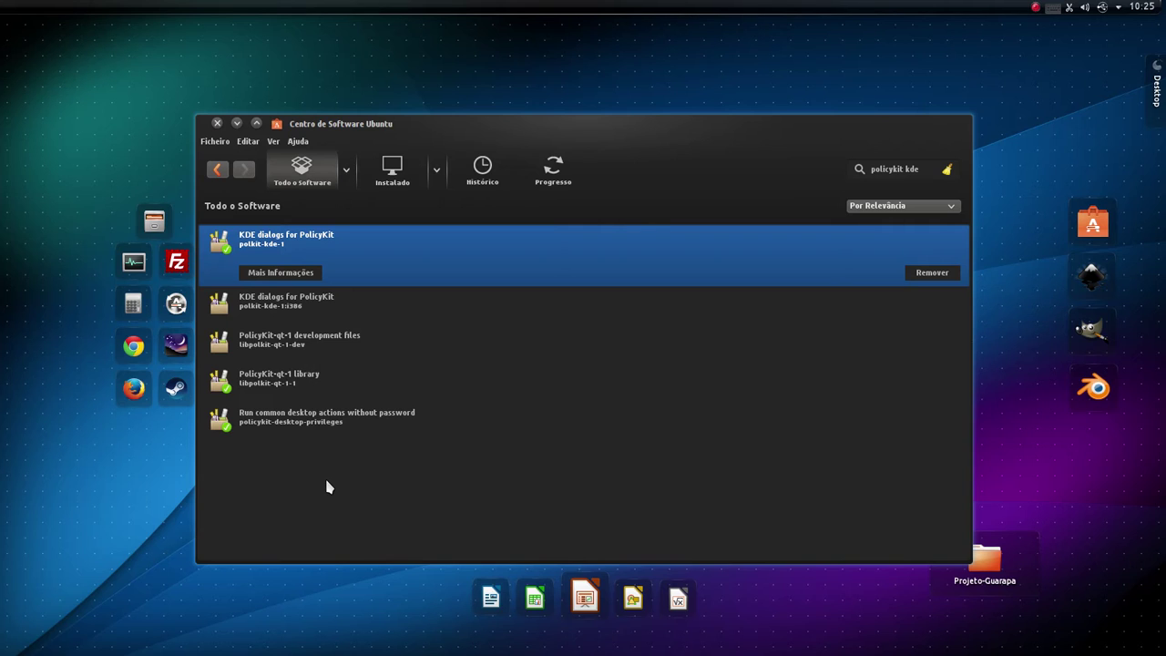
click(1156, 81)
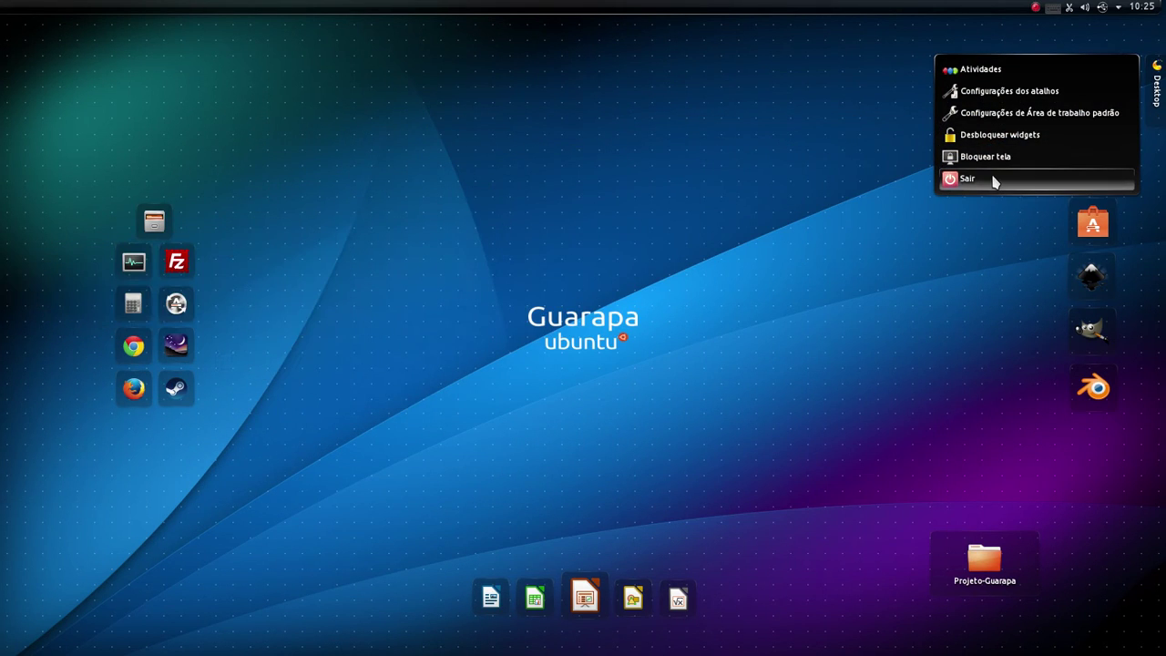
click(636, 323)
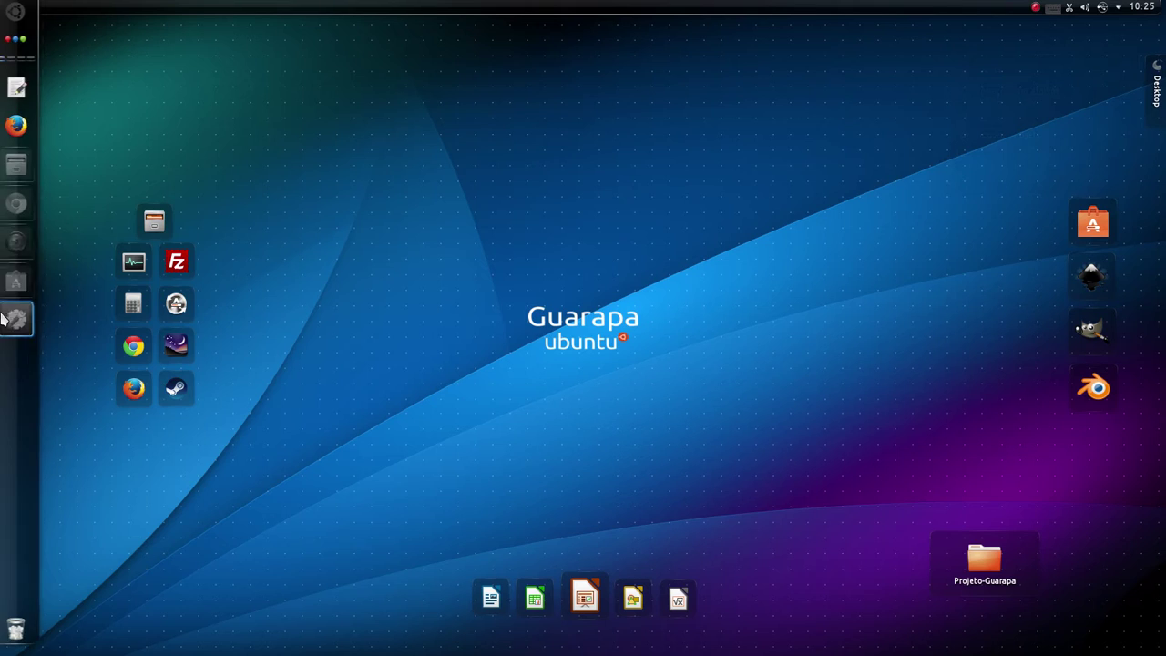
click(15, 278)
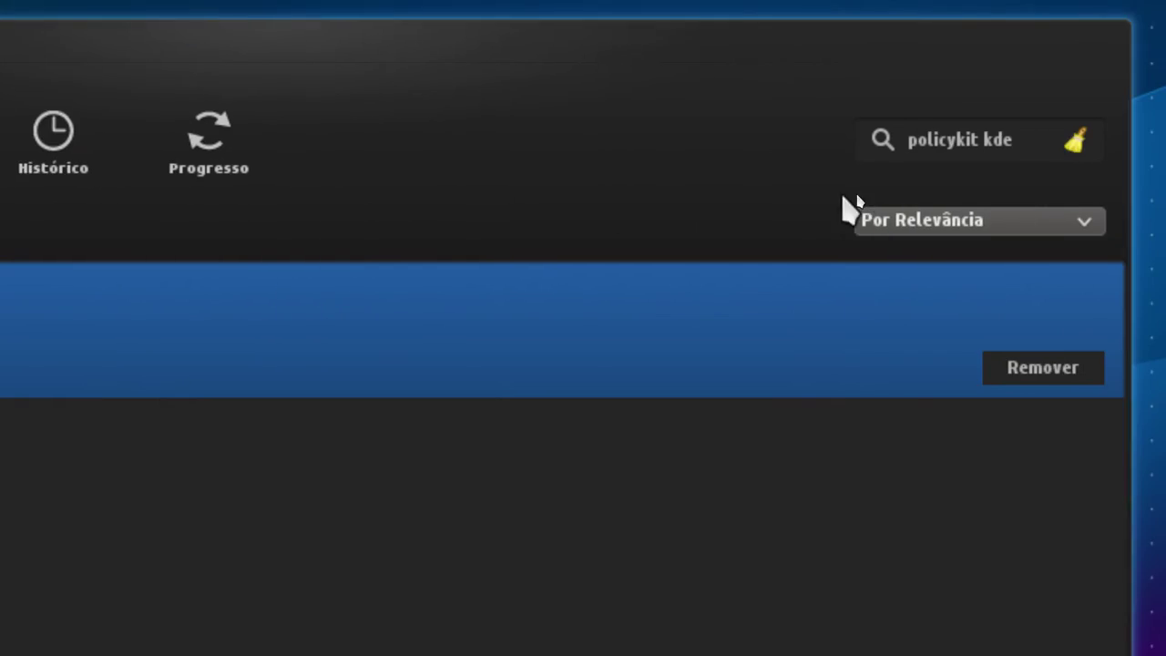
Step: Replace the package search with "polkit kde"
click(914, 161)
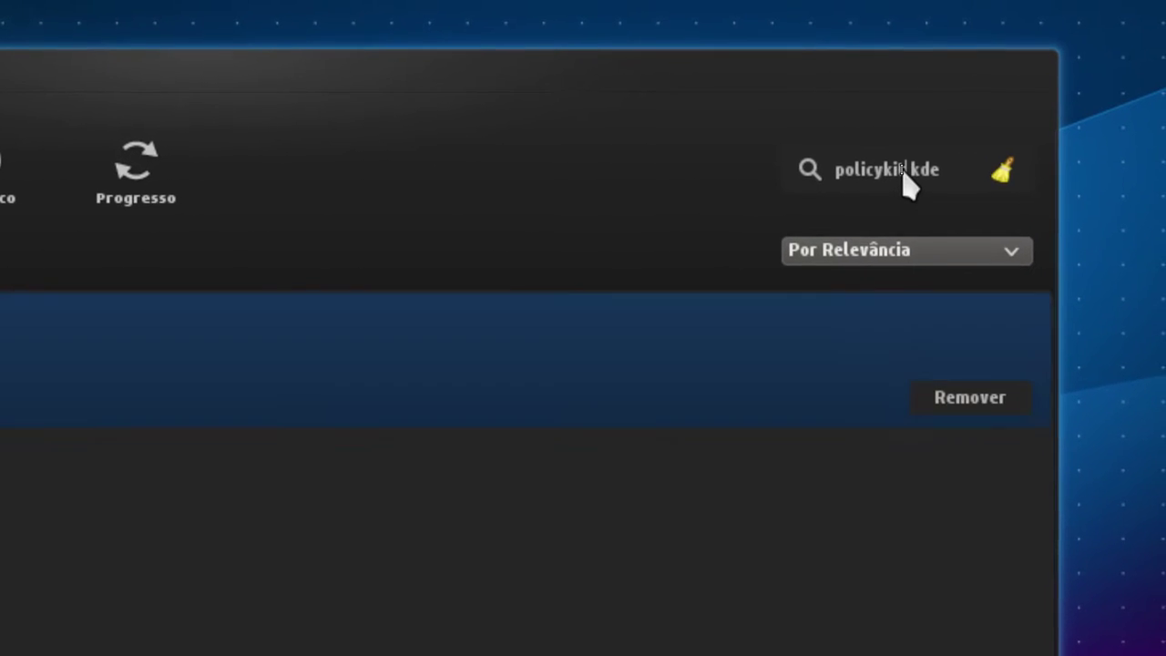
triple_click(938, 161)
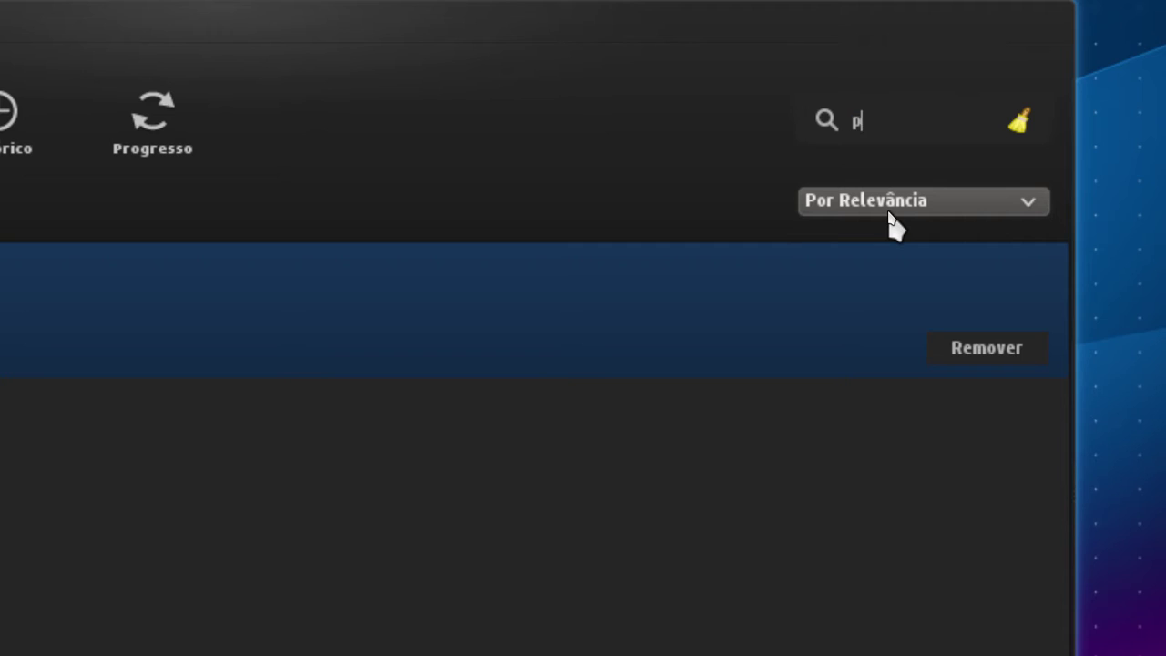
text(ol)
text(kiq)
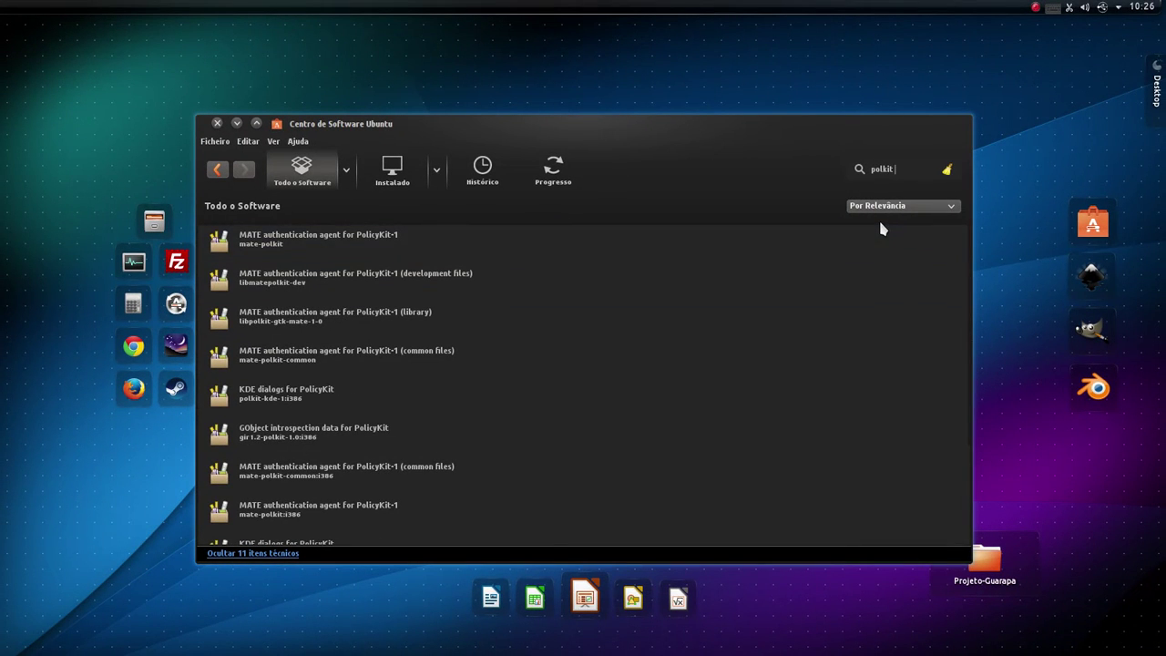
text( kde)
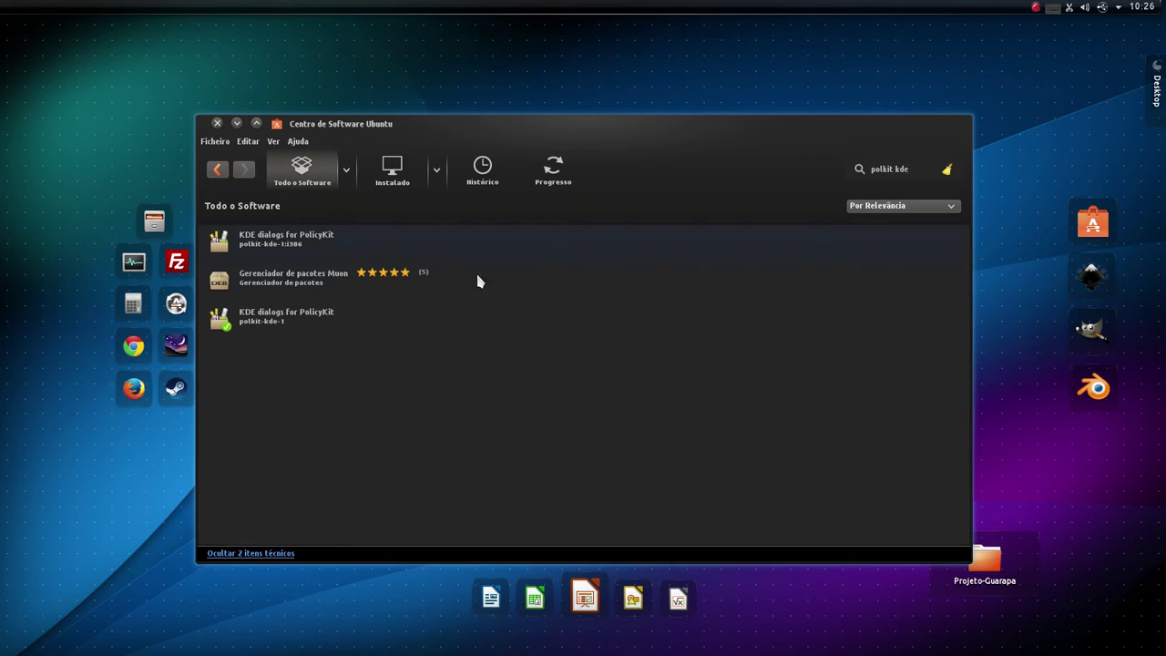
text(\23)
Step: Open the full information page of the polkit-kde-1 package and review its description, version and licence details
click(282, 319)
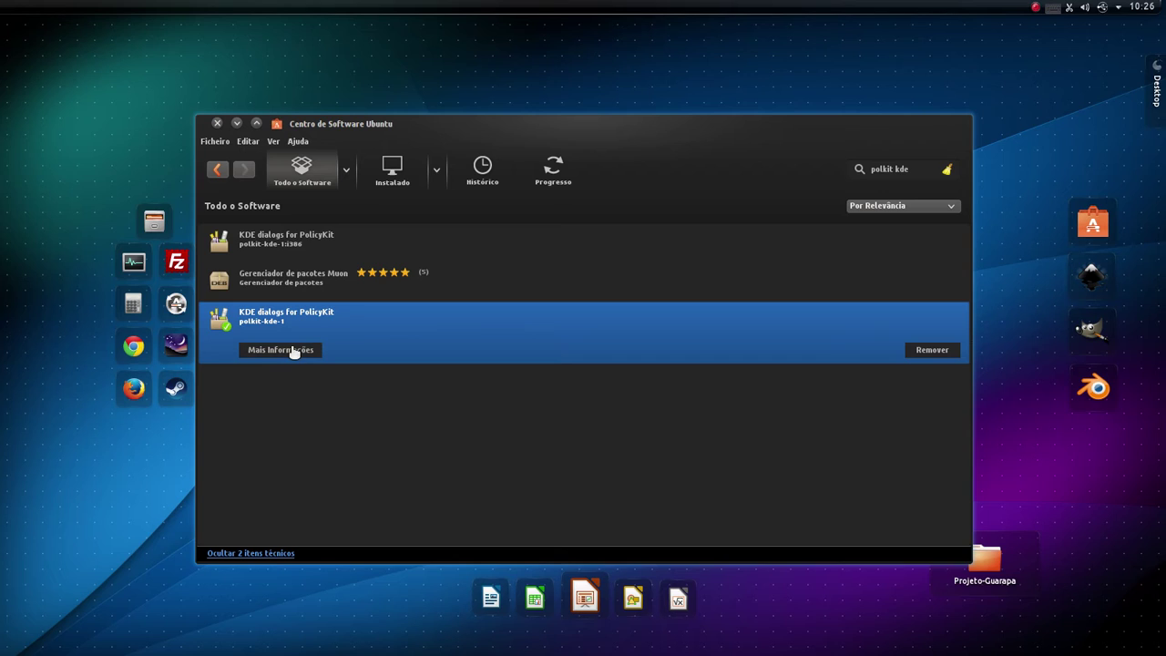
click(281, 350)
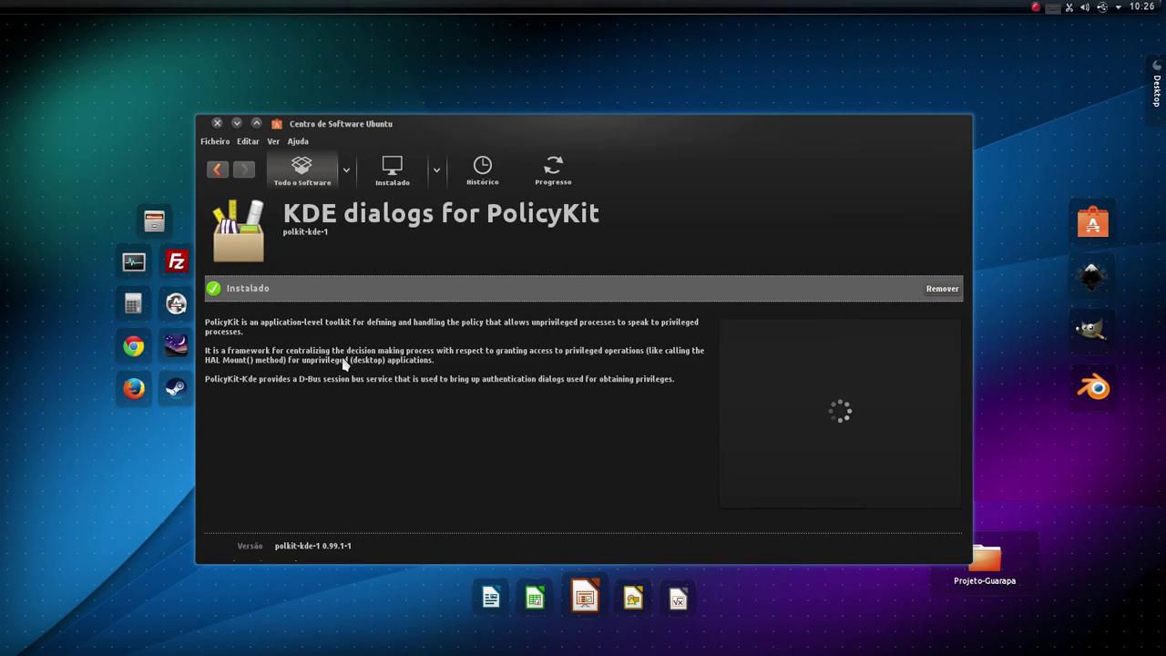
scroll(328, 347, down, 3)
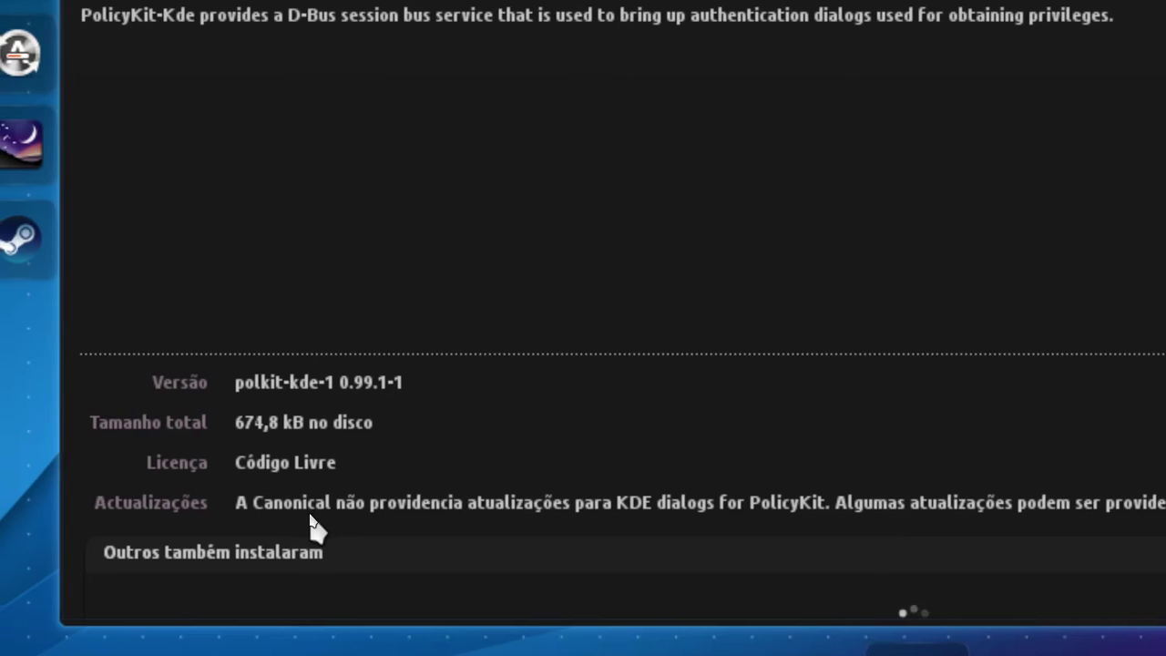
scroll(446, 374, up, 2)
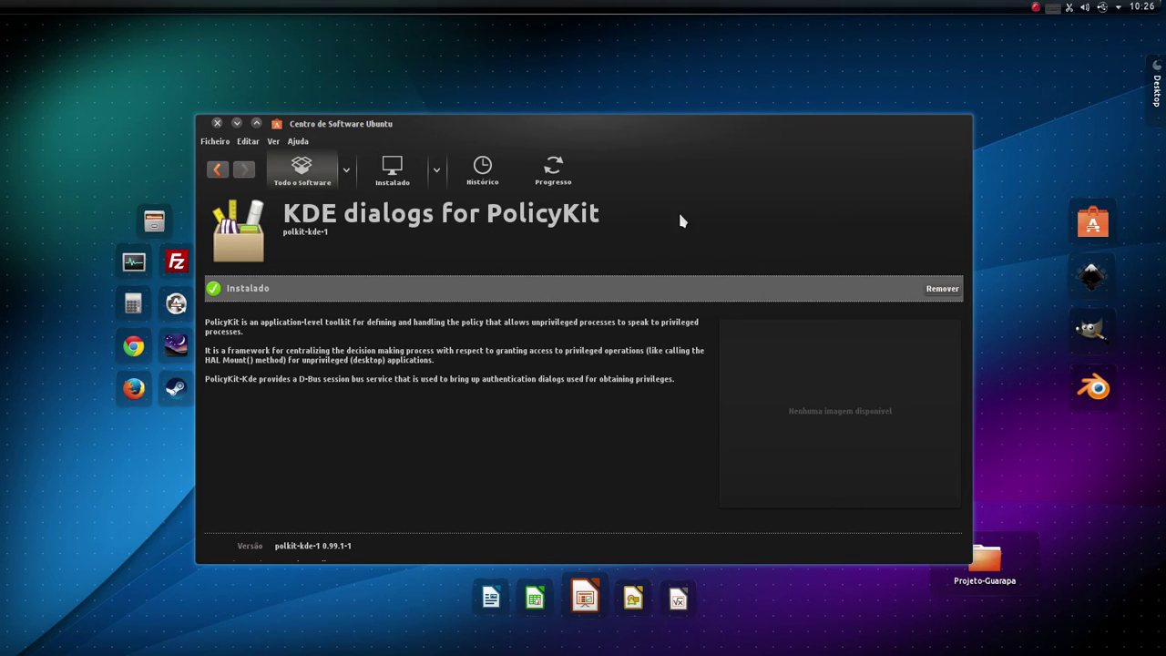
Step: Leave the package page, search the catalogue for "tux" and start installing Tux Math
drag(685, 140, 709, 113)
click(242, 151)
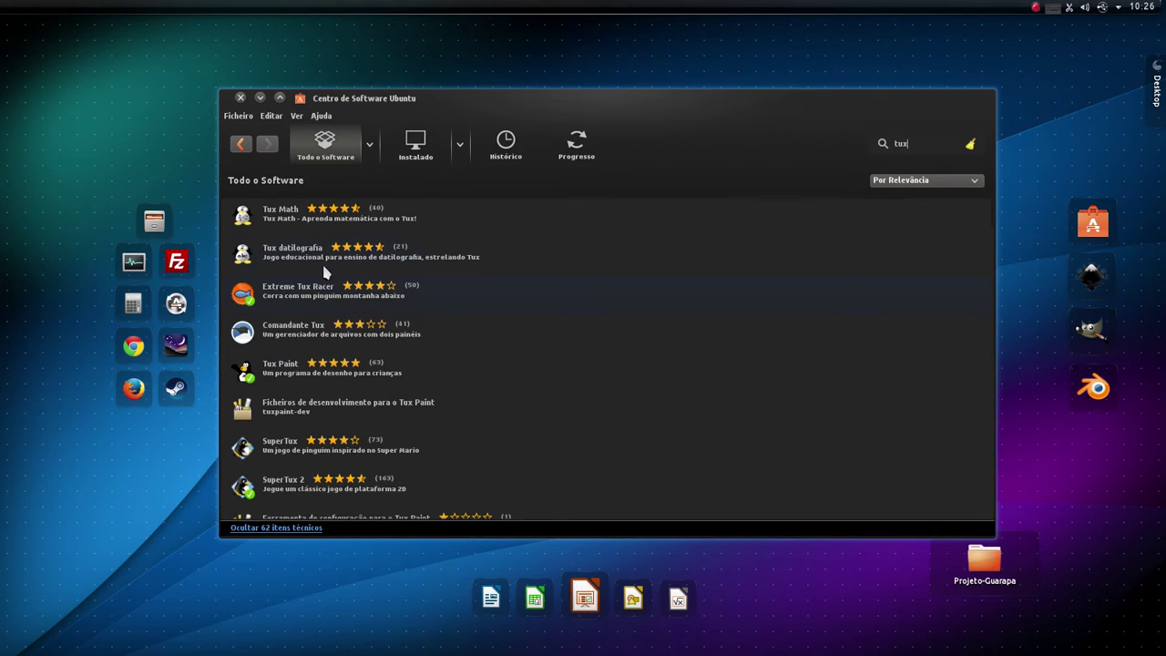
click(280, 217)
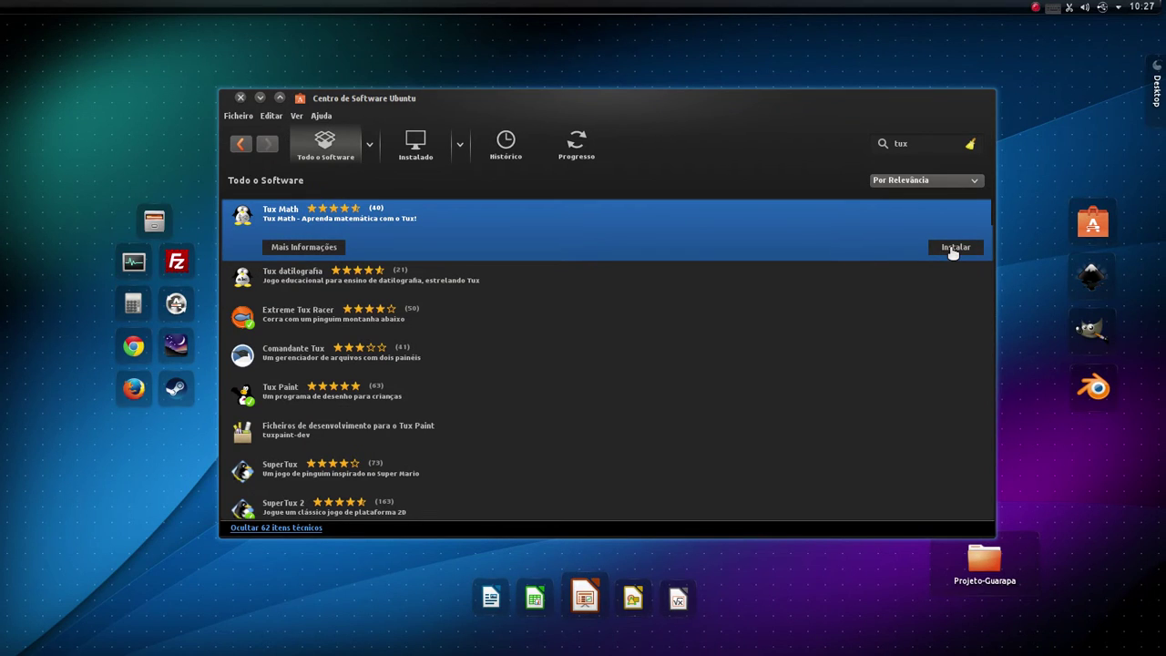
click(952, 251)
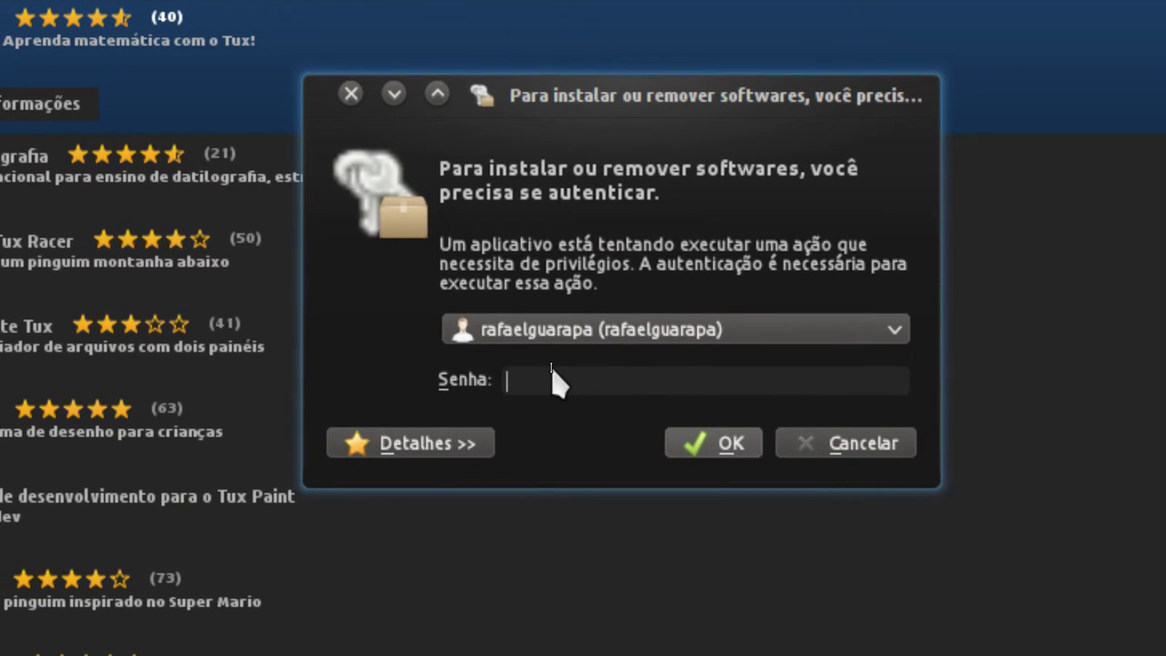
Step: Cancel the authentication request for the Tux Math installation, expand the permission error's details and close the error
click(845, 442)
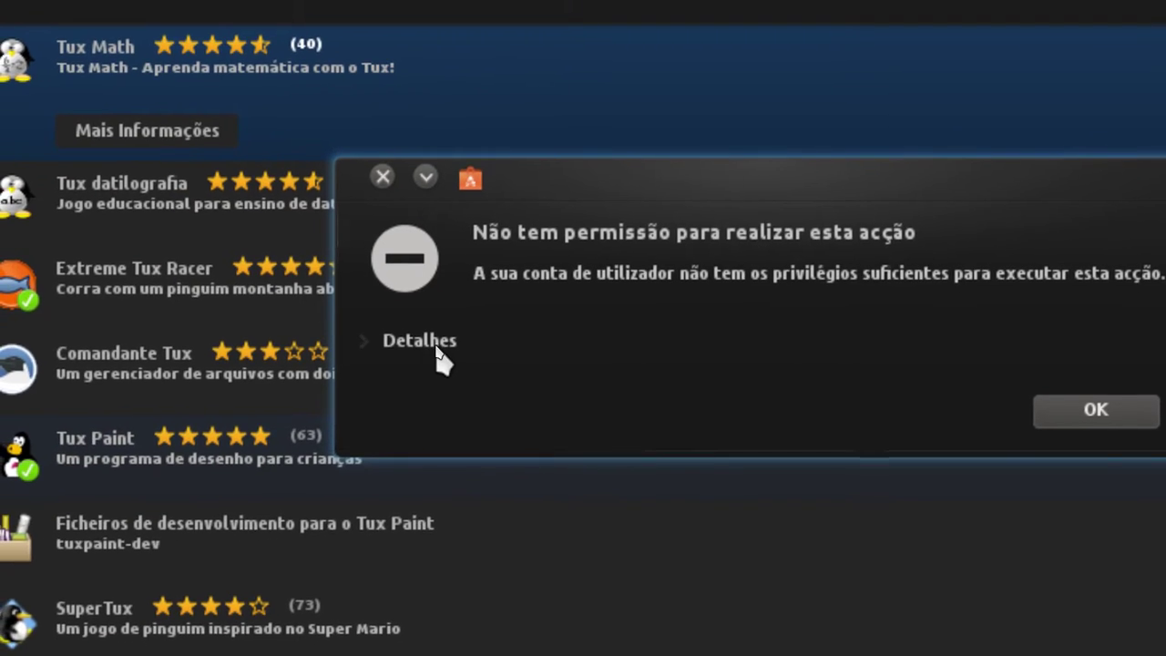
click(272, 353)
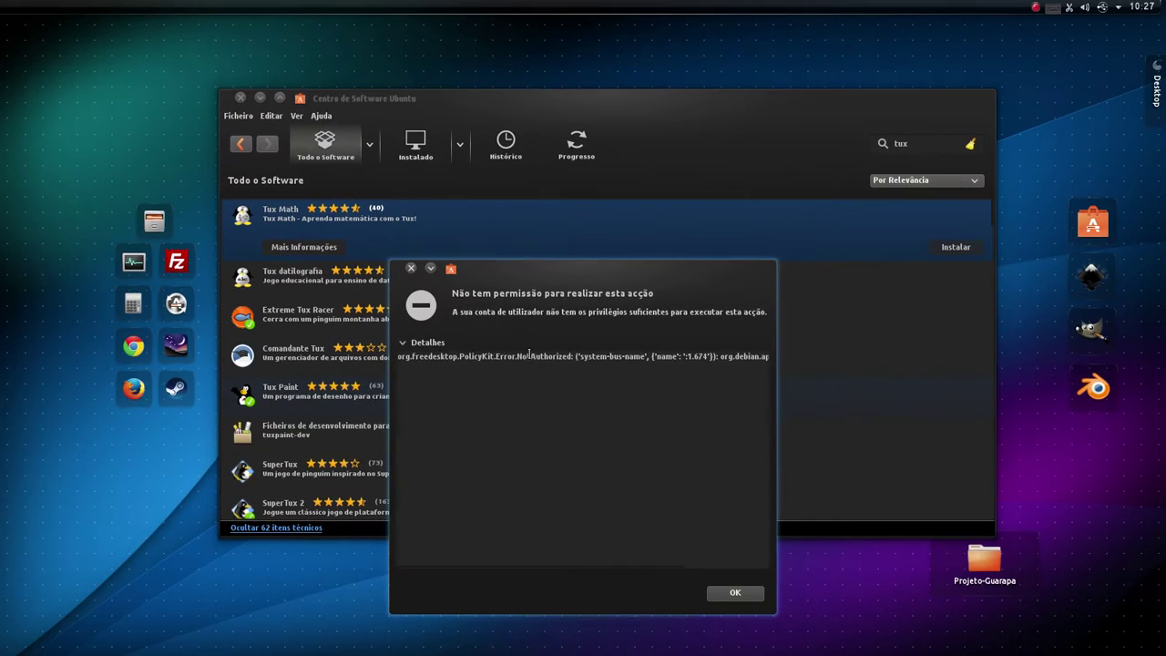
click(411, 270)
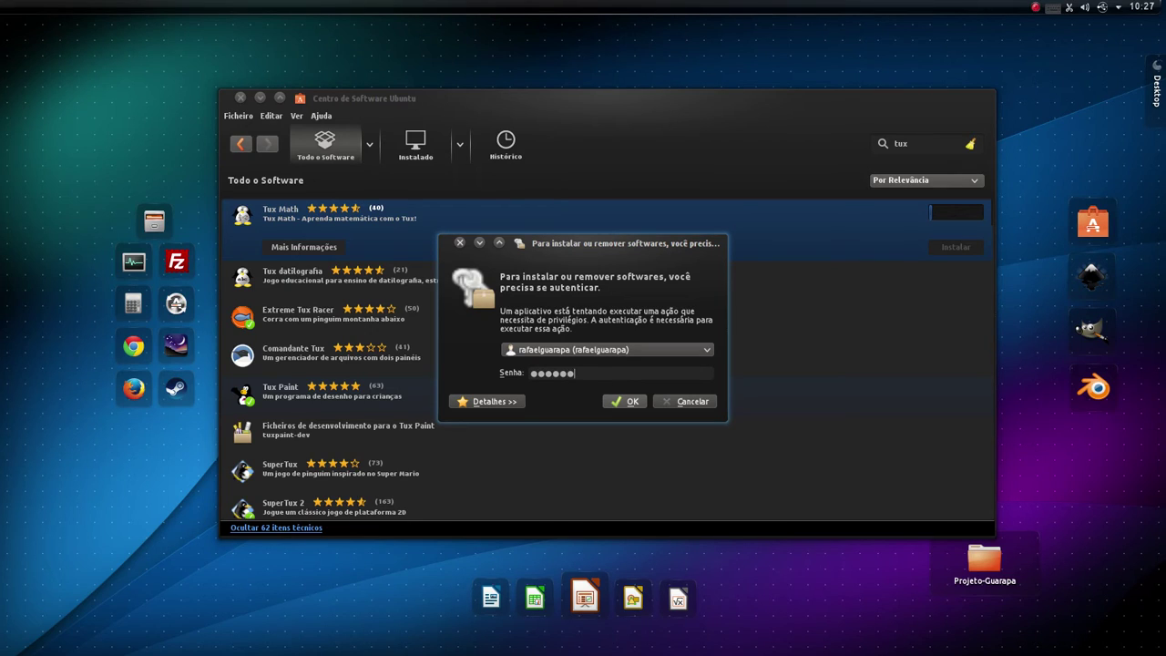
Step: Authorize the Tux Math installation with the account password and open the installation progress view
click(627, 402)
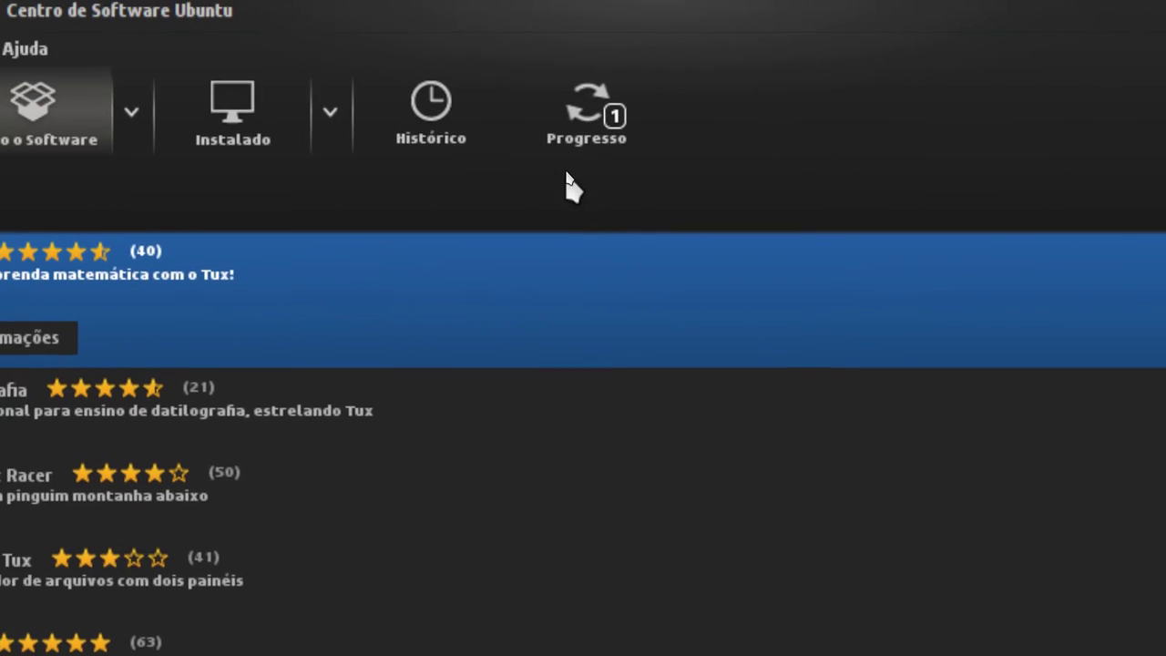
click(863, 91)
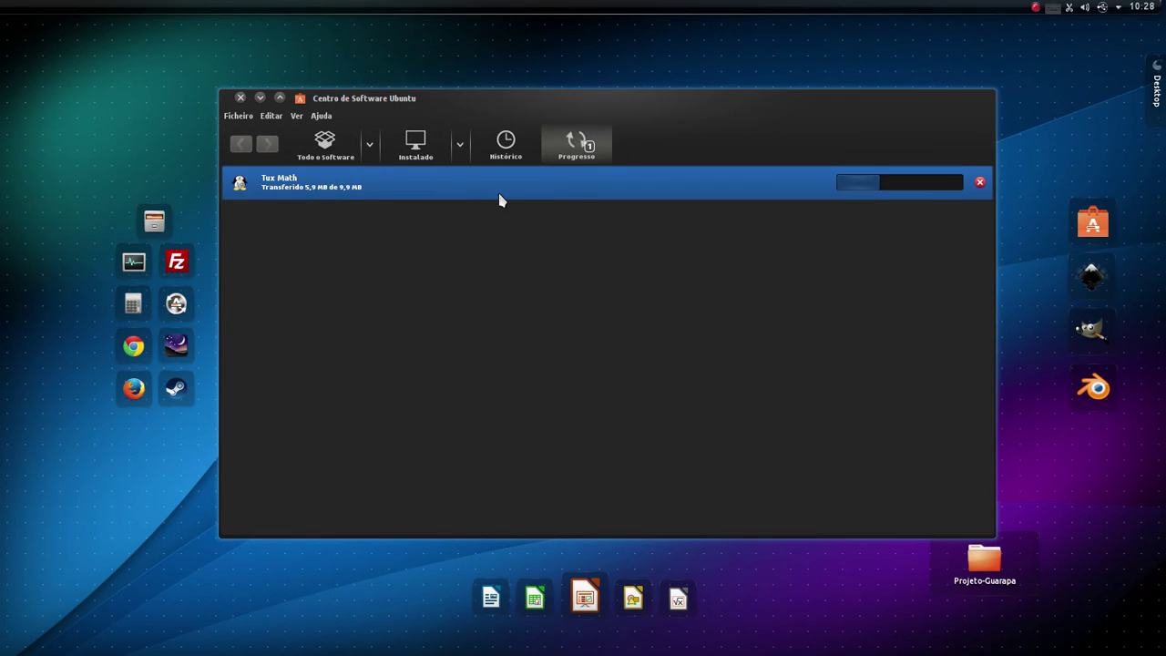
Step: Open the System Monitor, select the polkit-kde-authentication-agent-1 process and move the window clear of the Tux Math installation progress
mouse_move(974, 106)
mouse_down()
mouse_move(992, 123)
mouse_move(974, 97)
mouse_move(984, 118)
mouse_move(989, 104)
mouse_move(989, 121)
mouse_up()
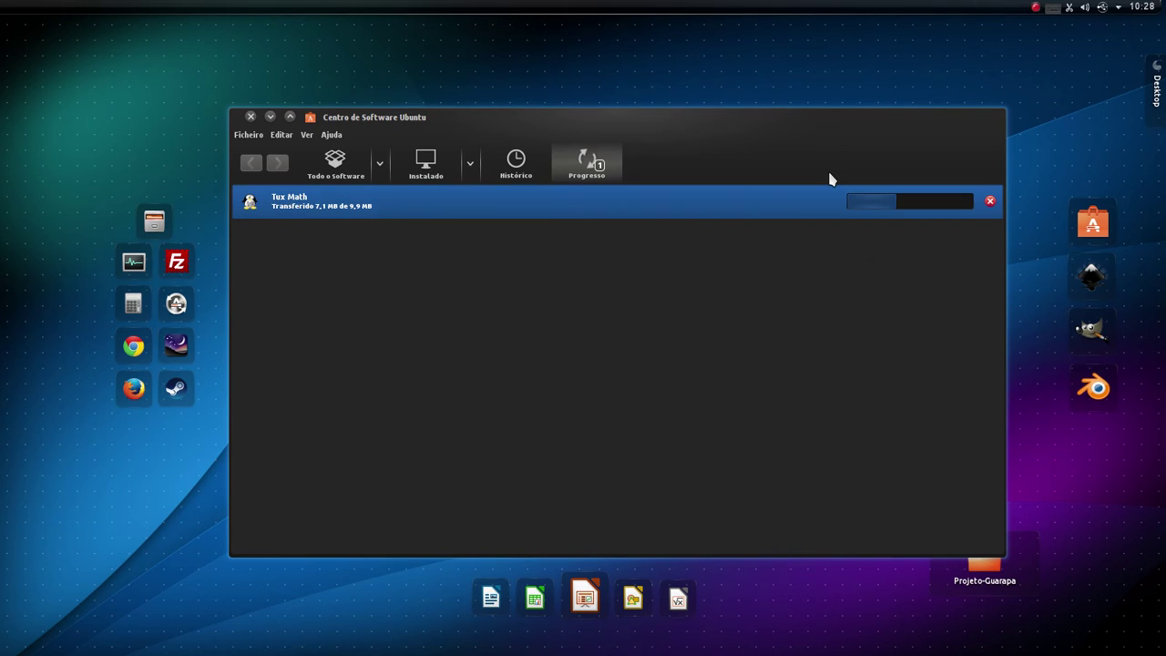
click(135, 263)
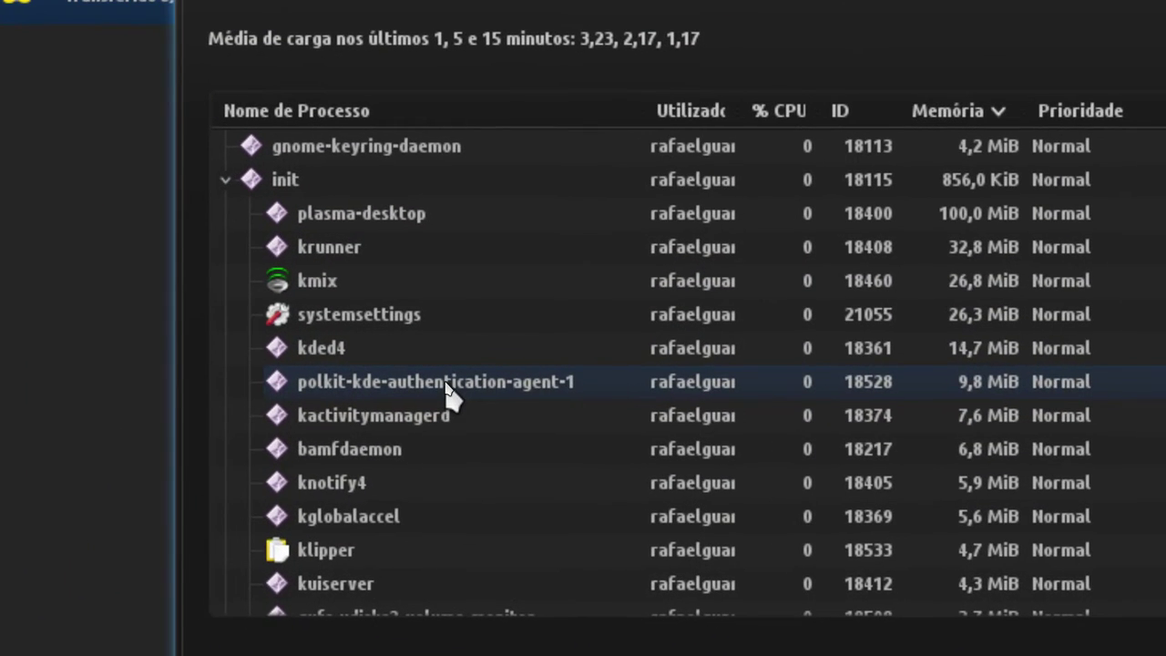
click(444, 381)
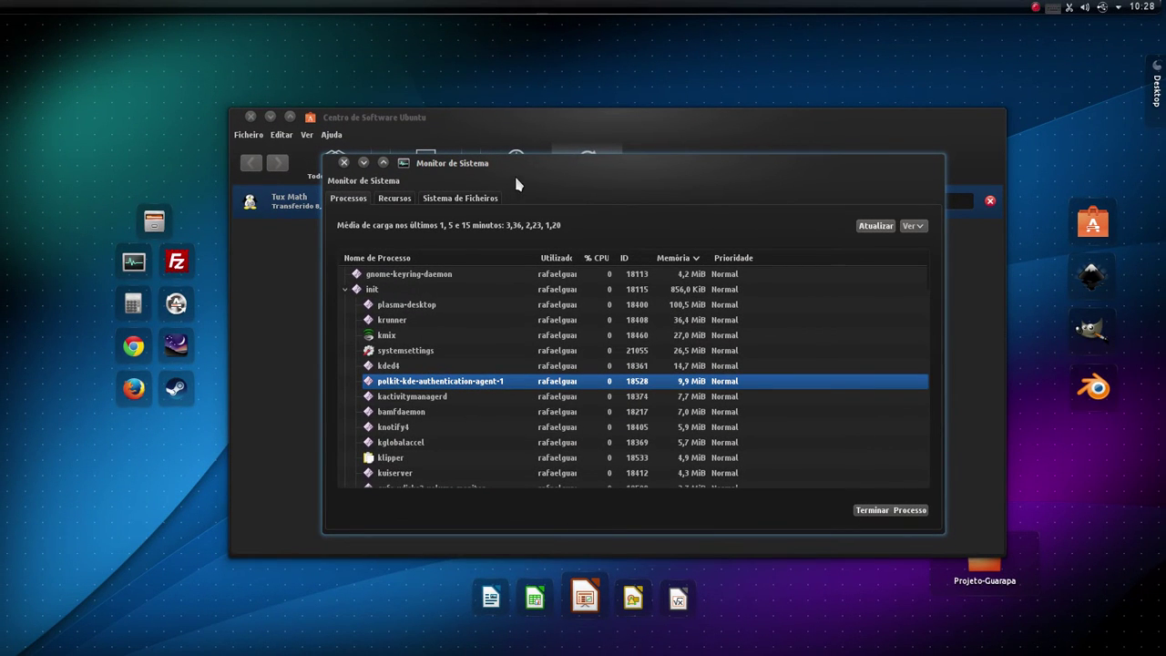
drag(516, 185, 599, 261)
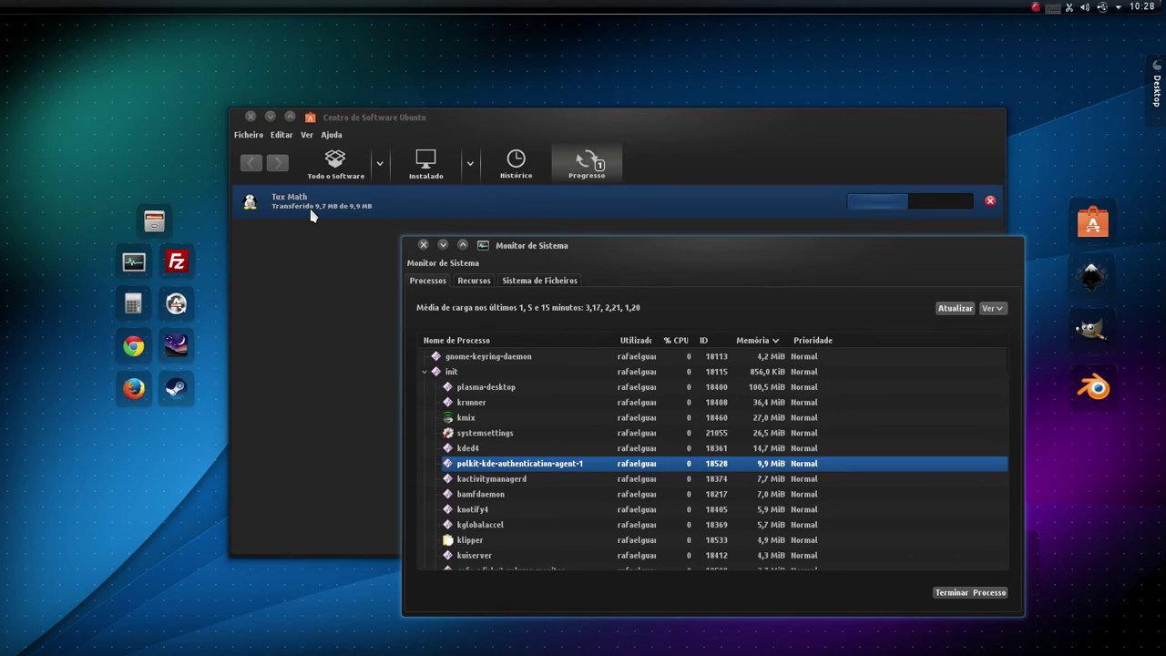
mouse_move(3, 219)
click(20, 13)
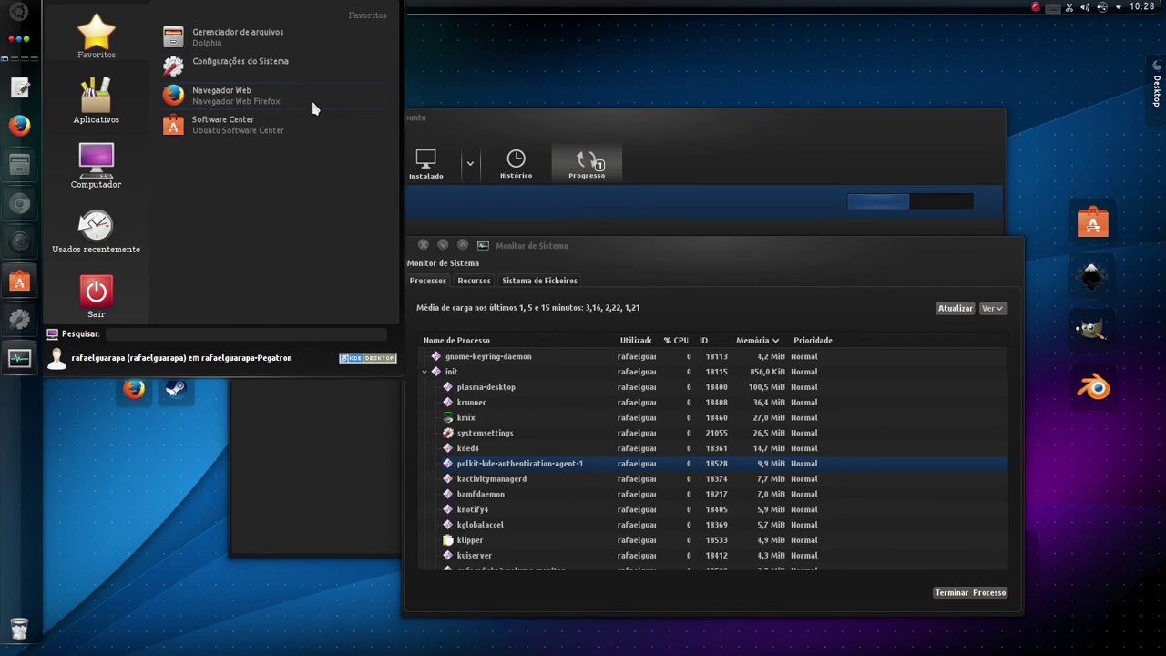
click(637, 252)
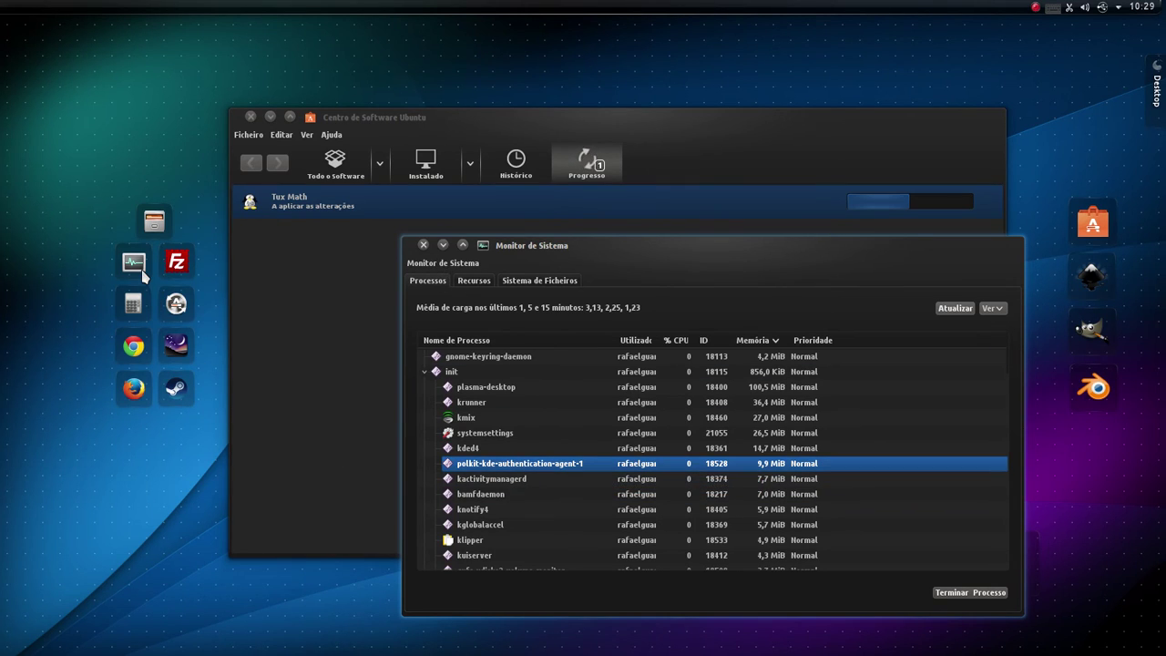
drag(143, 273, 401, 373)
key(ctrl+alt+t)
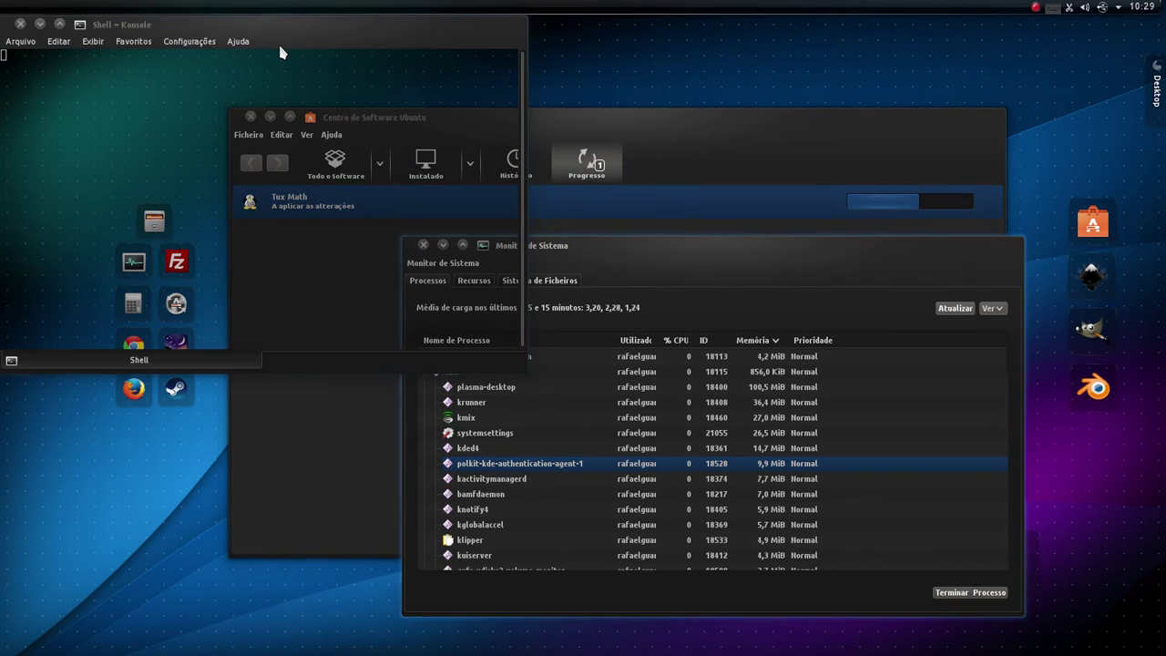
drag(301, 32, 633, 236)
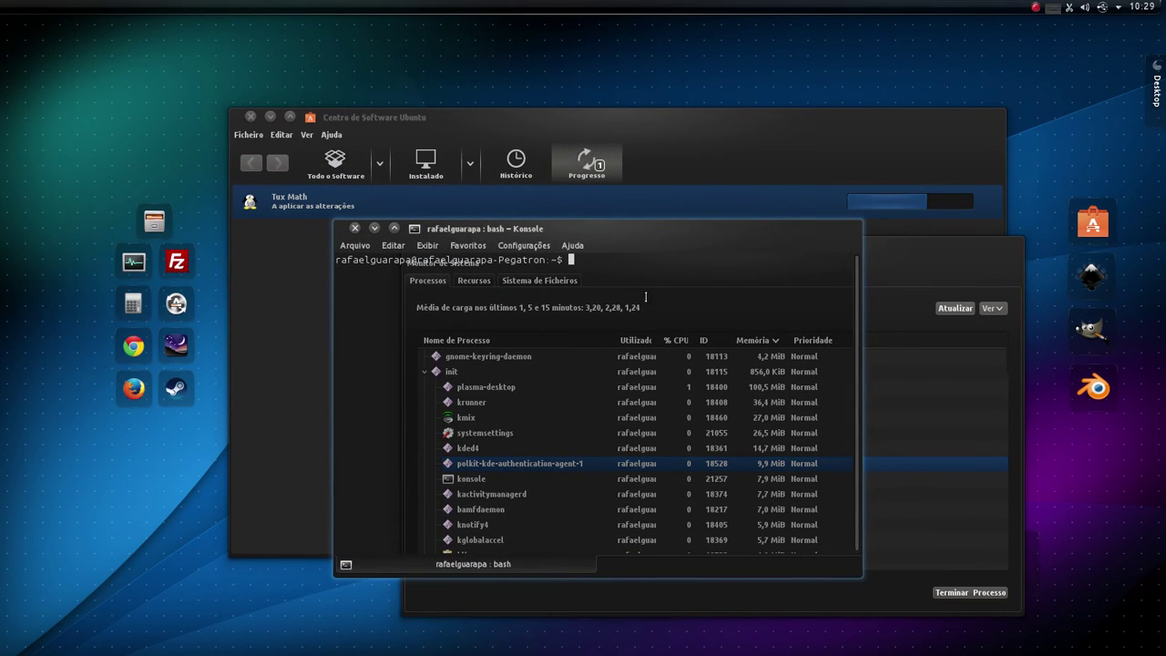
text(sudo)
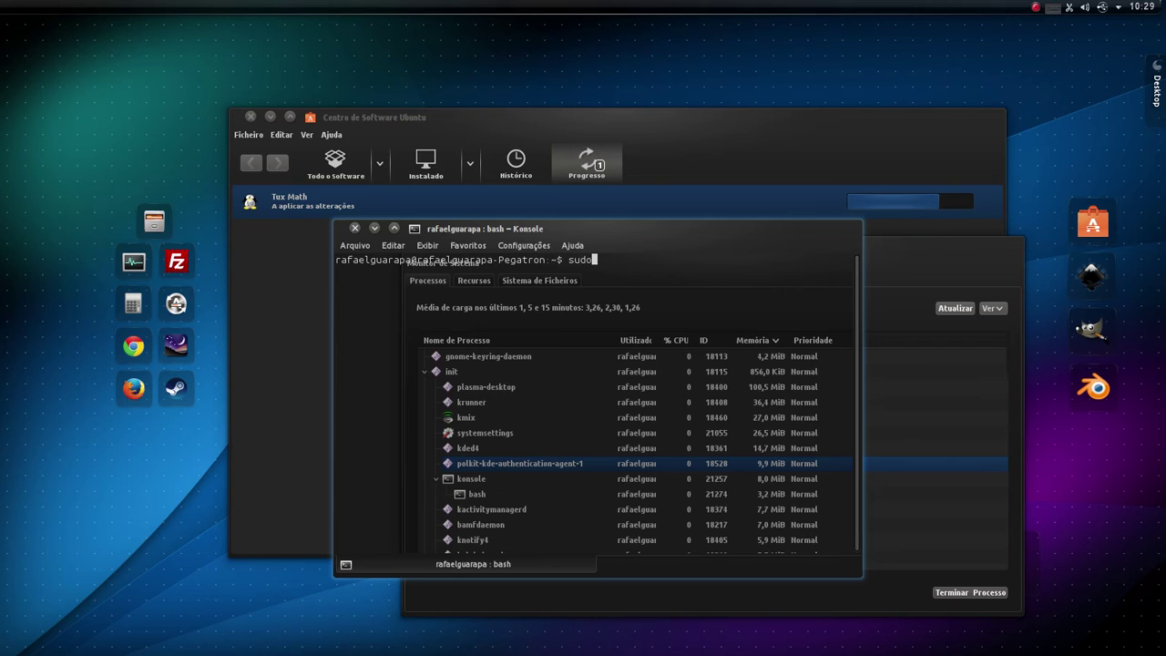
key(BackSpace)
key(BackSpace)
key(BackSpace)
key(ctrl+d)
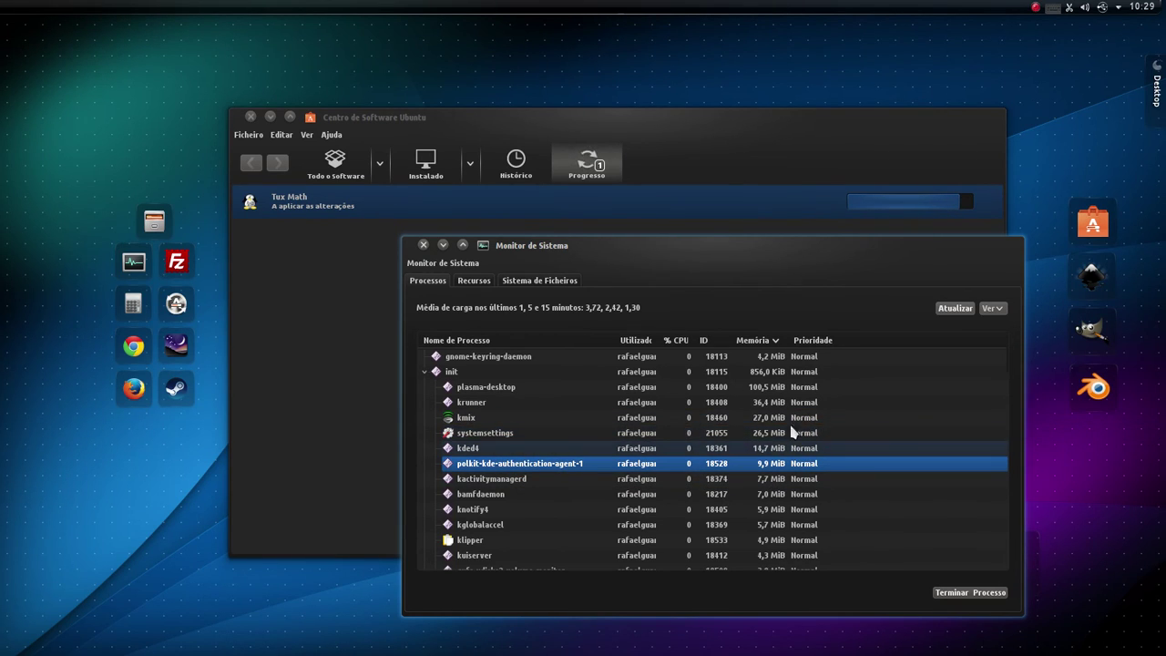
Step: Minimize the System Monitor, then search the software catalogue for "tux" and open Tux Math's full information page
click(442, 245)
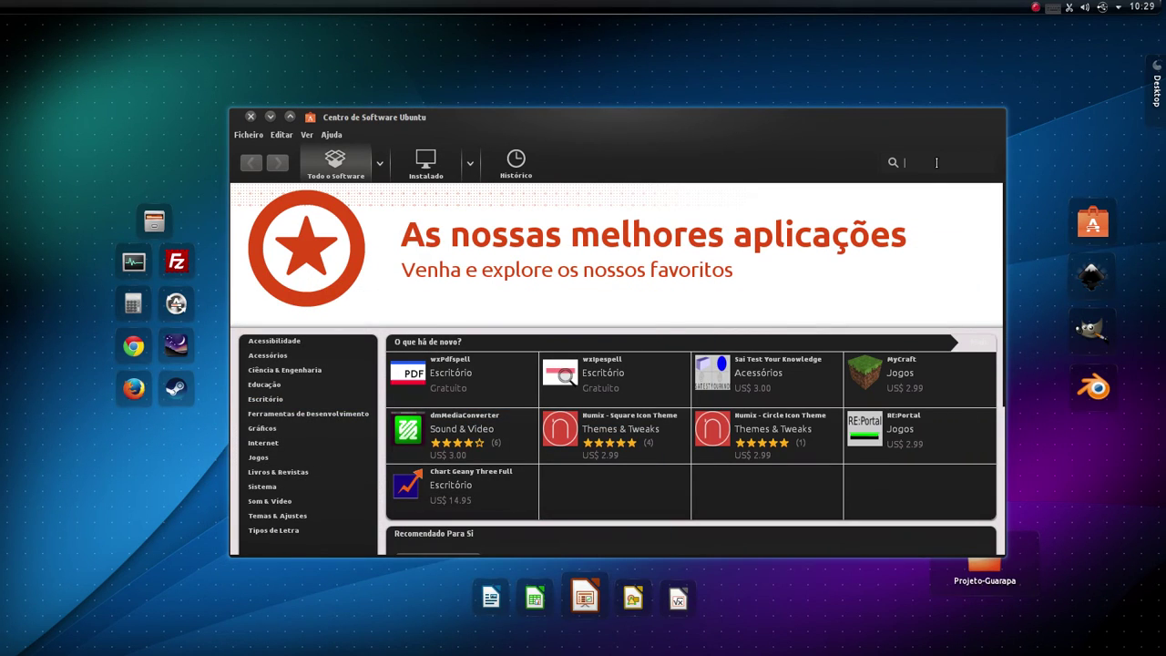
text(tux)
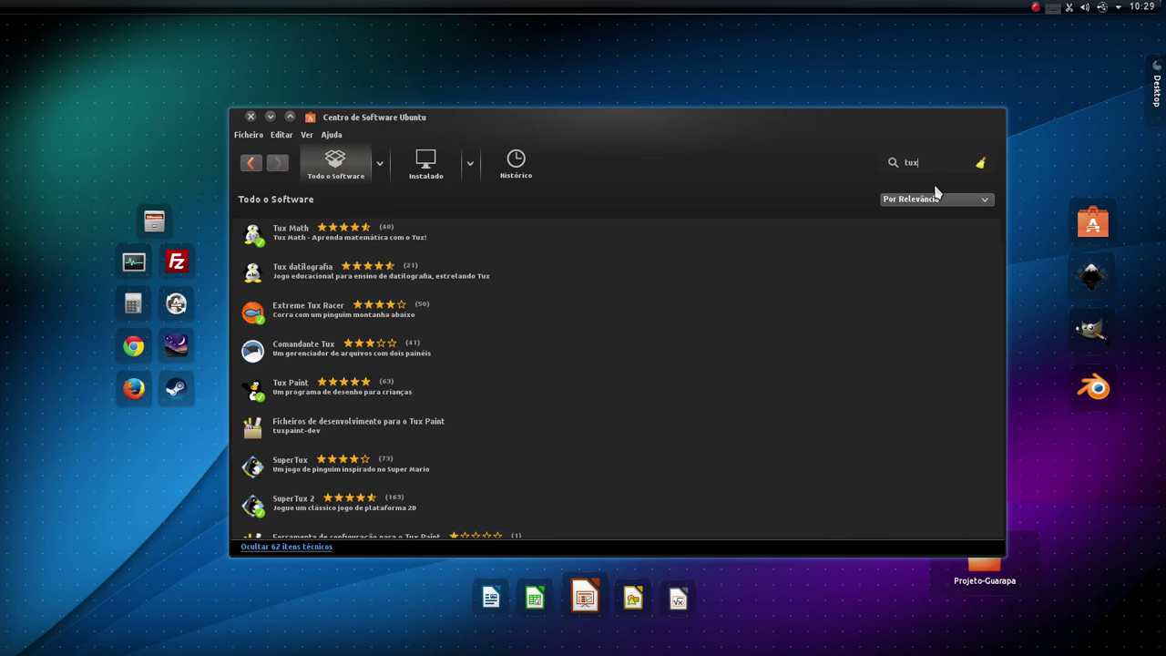
click(299, 232)
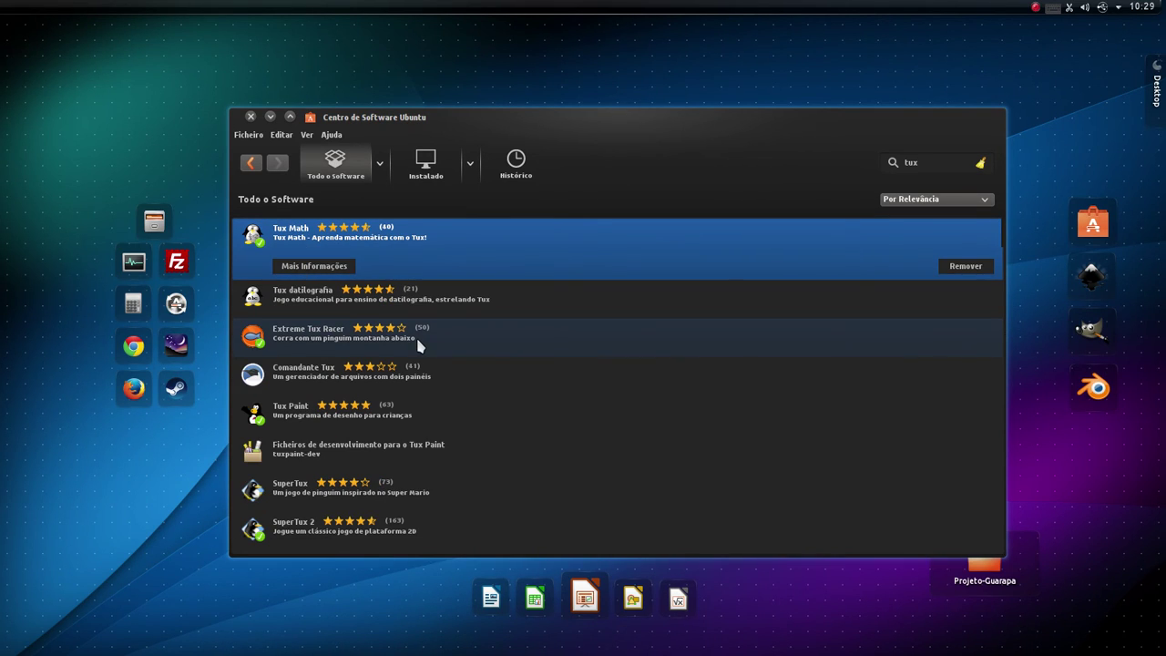
key(Return)
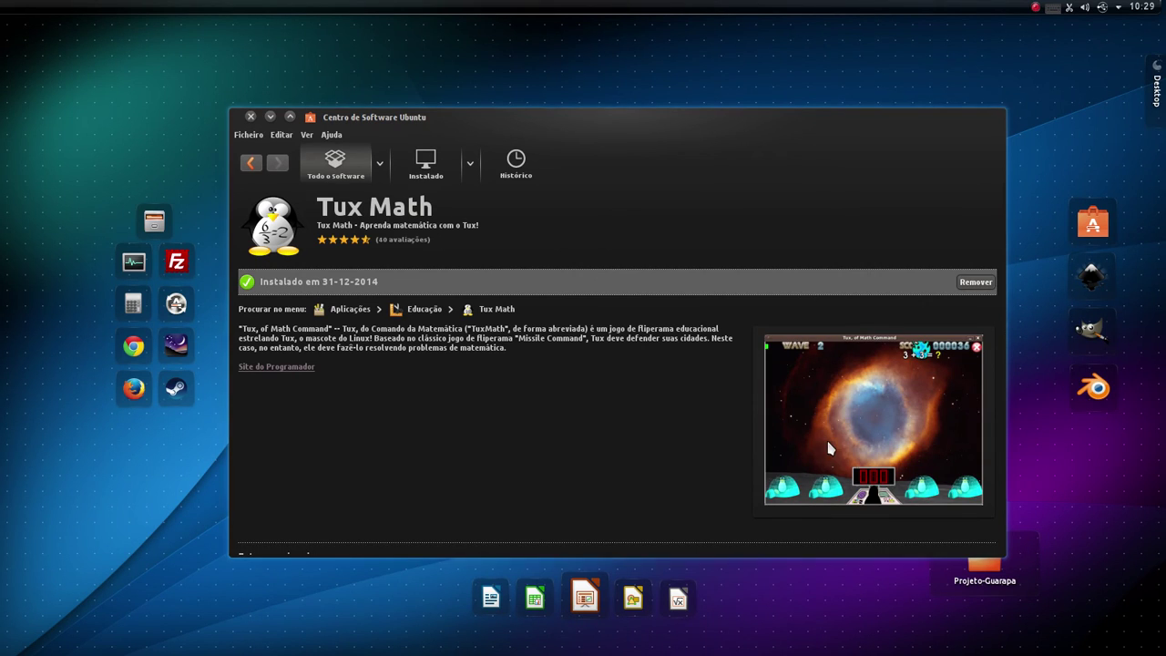
Step: View Tux Math's screenshot enlarged, close it and return to the search results
click(832, 446)
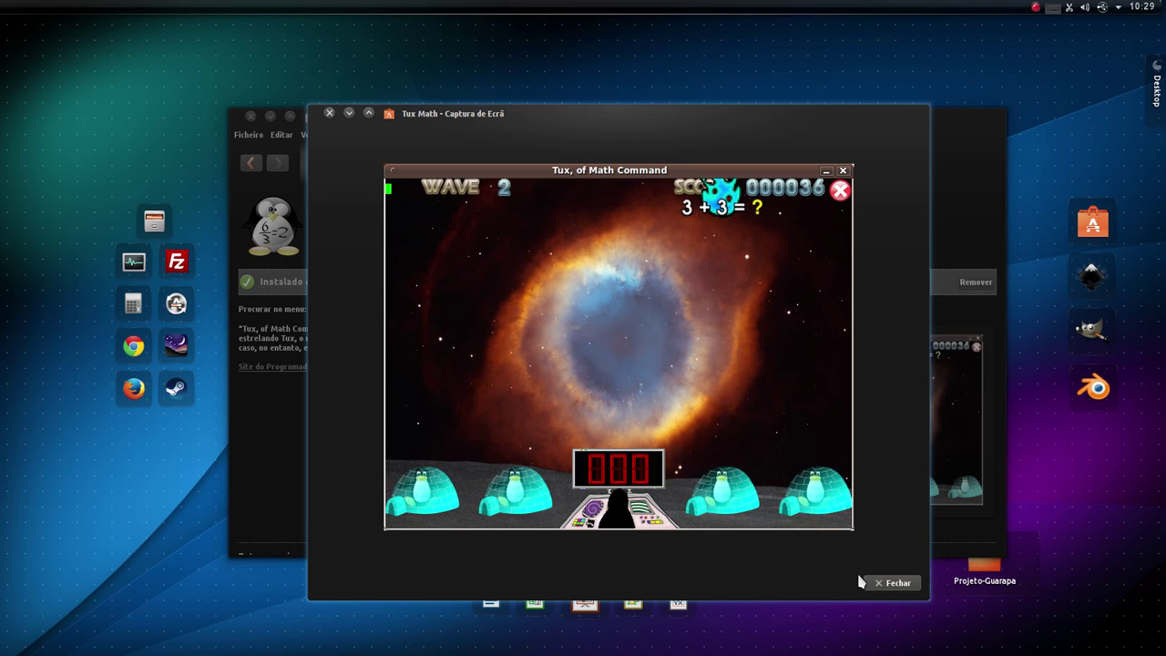
click(891, 583)
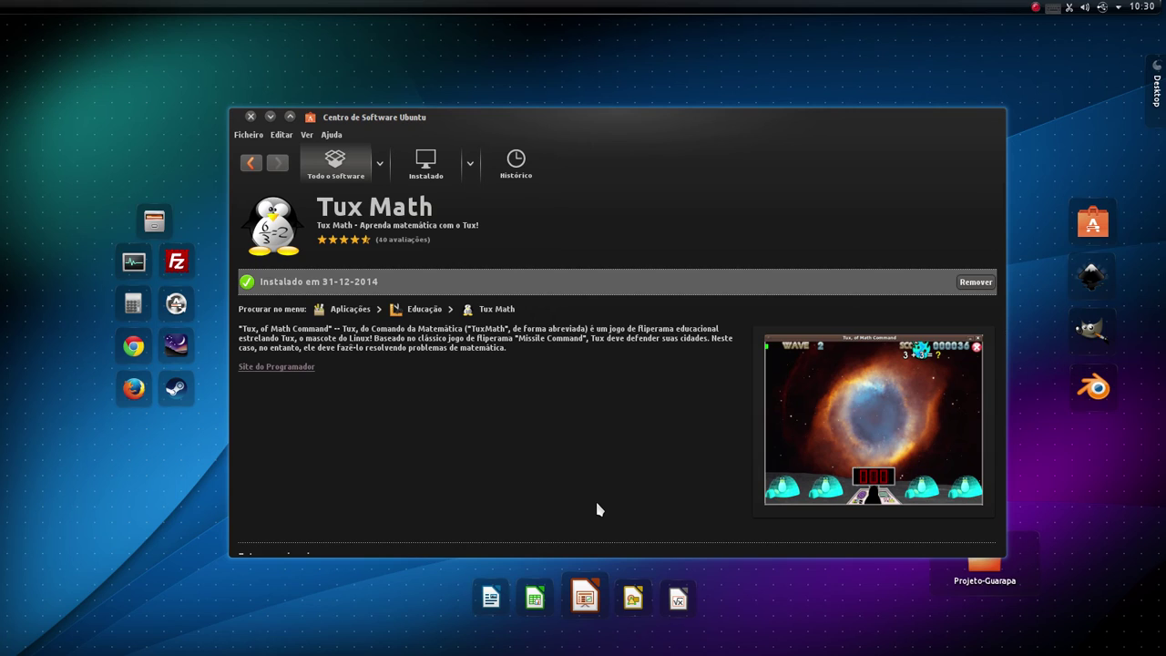
click(253, 163)
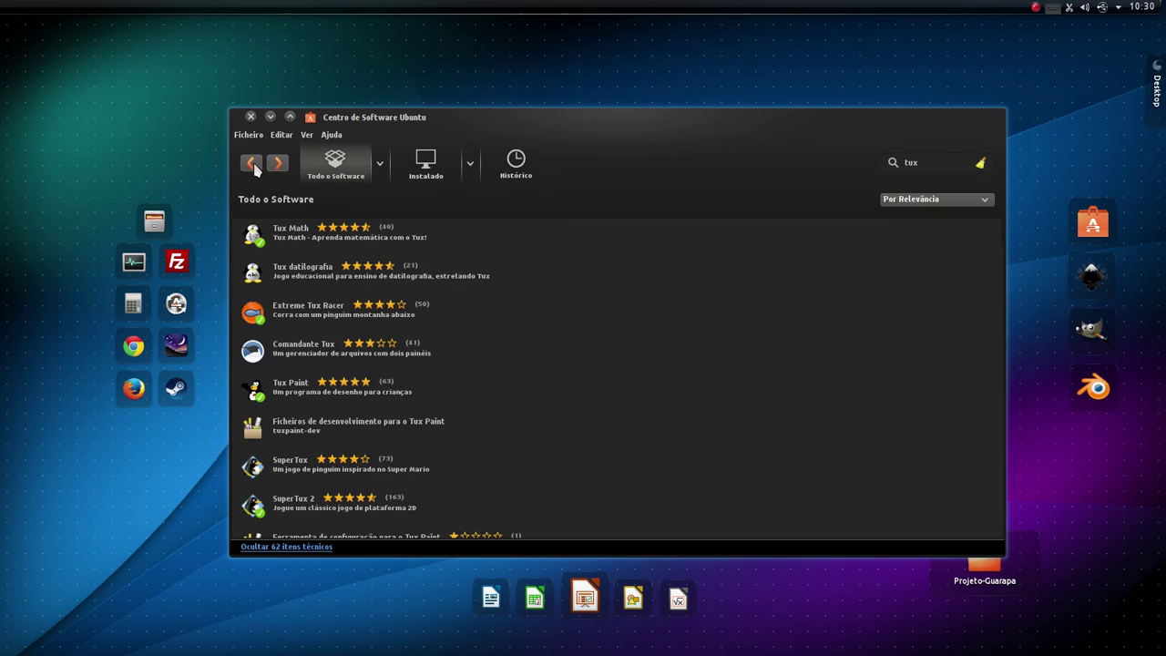
Step: Search the catalogue for "kdeadmin" and select the package with system administration tools from the official KDE release
double_click(949, 162)
text(kdeadmin)
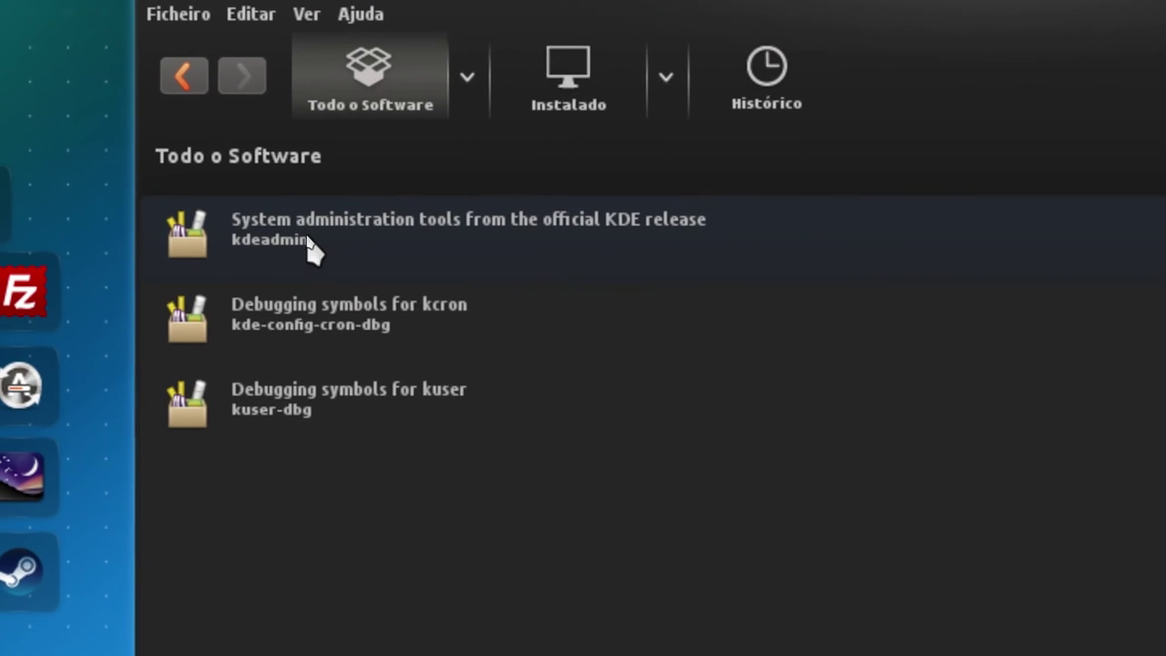
click(308, 246)
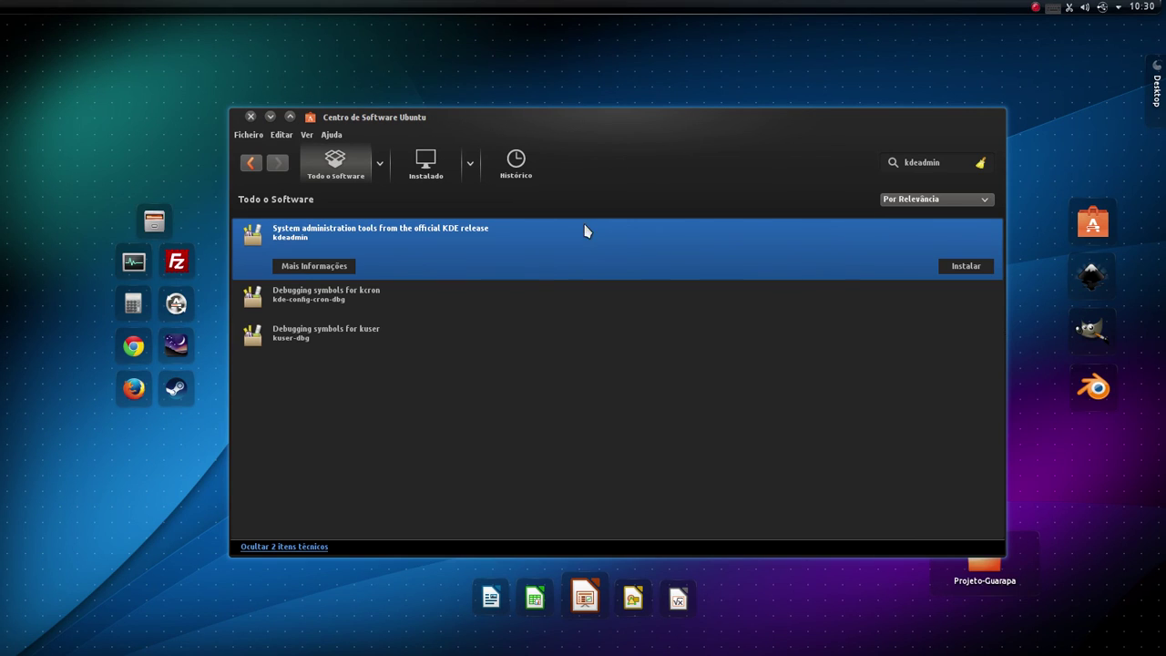
Step: Search the catalogue for "kde", browse the matching packages and close the Software Center
click(905, 162)
text(kde)
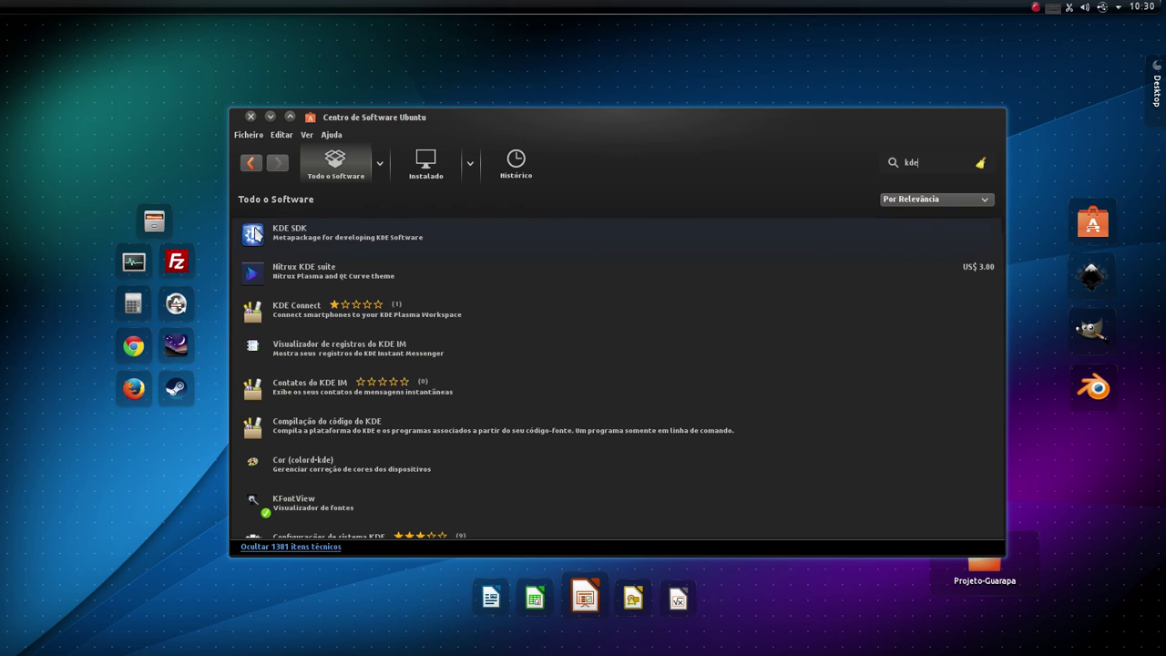
scroll(305, 323, down, 15)
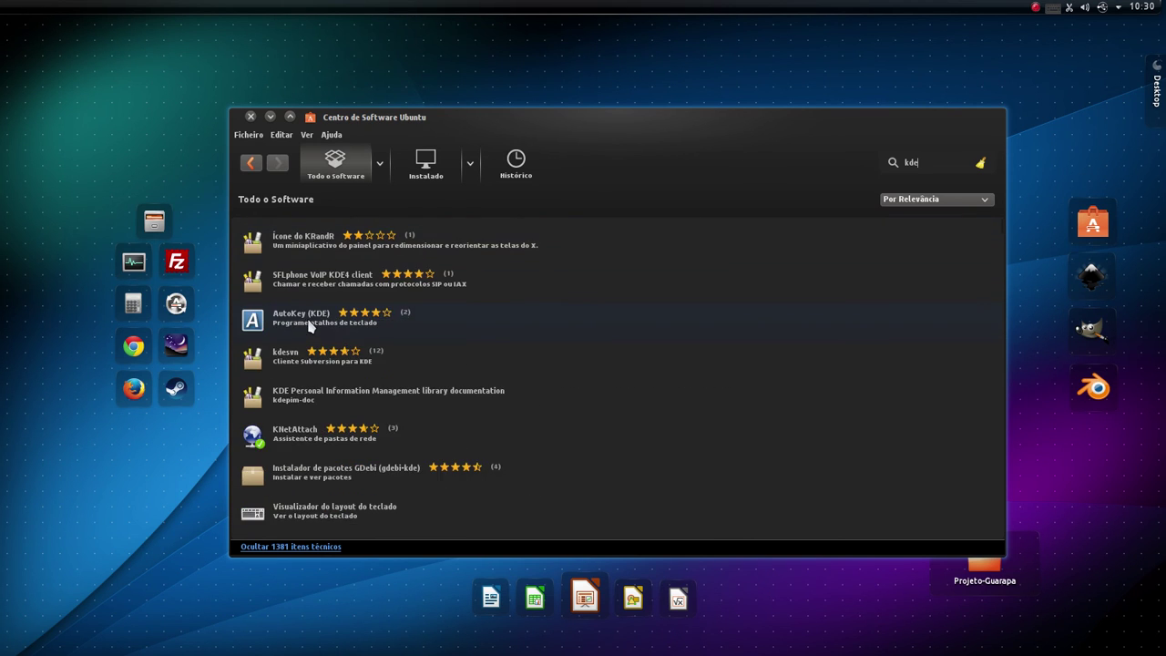
scroll(312, 354, down, 15)
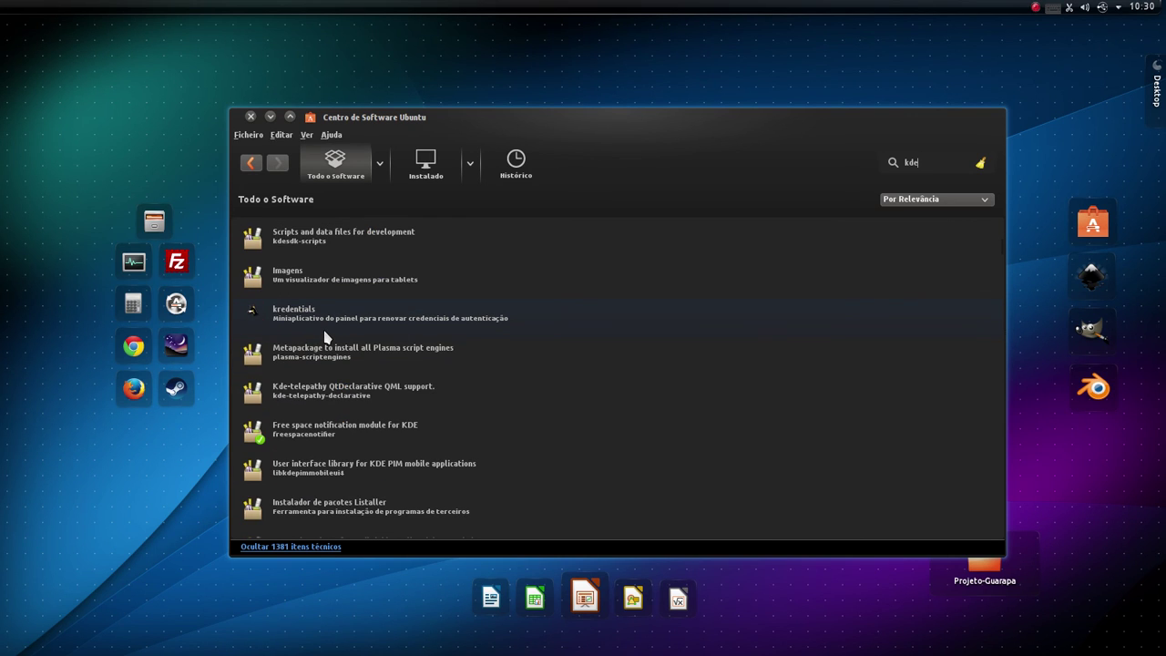
key(alt+F4)
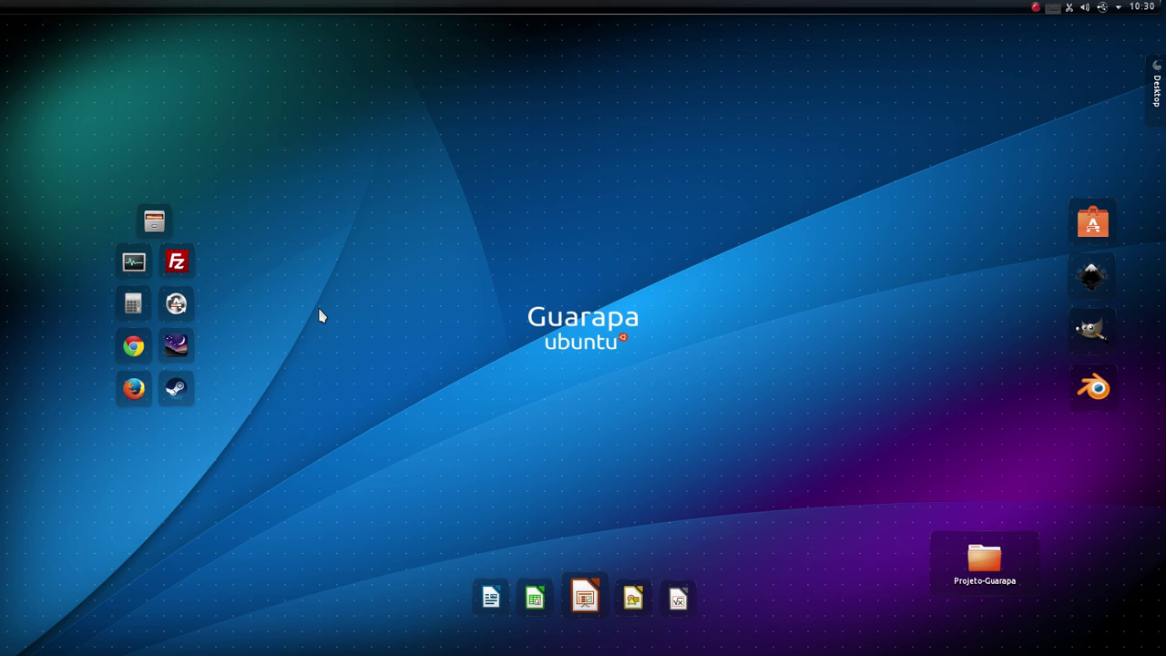